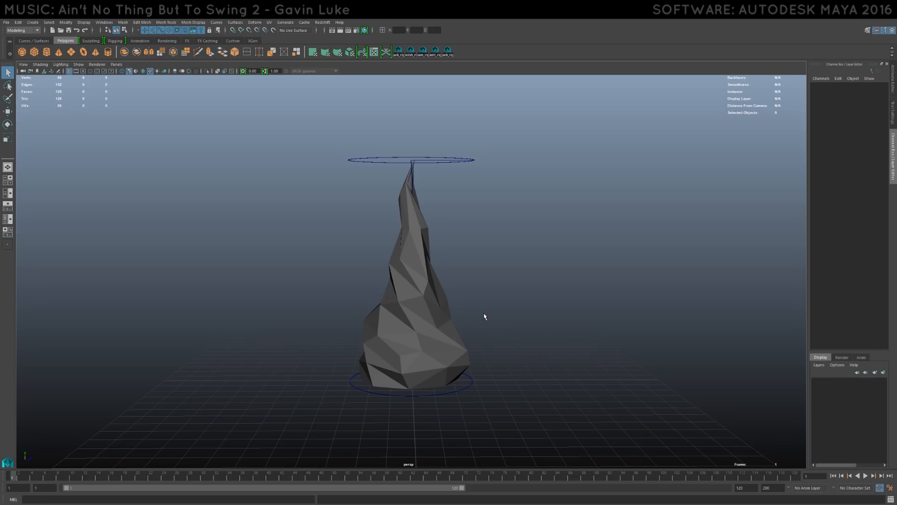
- Examine the low-poly flame mesh from several sides, selecting it to inspect its wireframe
{"action": "mouse_move", "coordinate": [467, 299]}
{"action": "left_mouse_down", "text": "alt"}
{"action": "mouse_move", "coordinate": [523, 301]}
{"action": "mouse_move", "coordinate": [414, 294]}
{"action": "mouse_move", "coordinate": [426, 287]}
{"action": "mouse_move", "coordinate": [472, 295]}
{"action": "left_mouse_up", "text": "alt"}
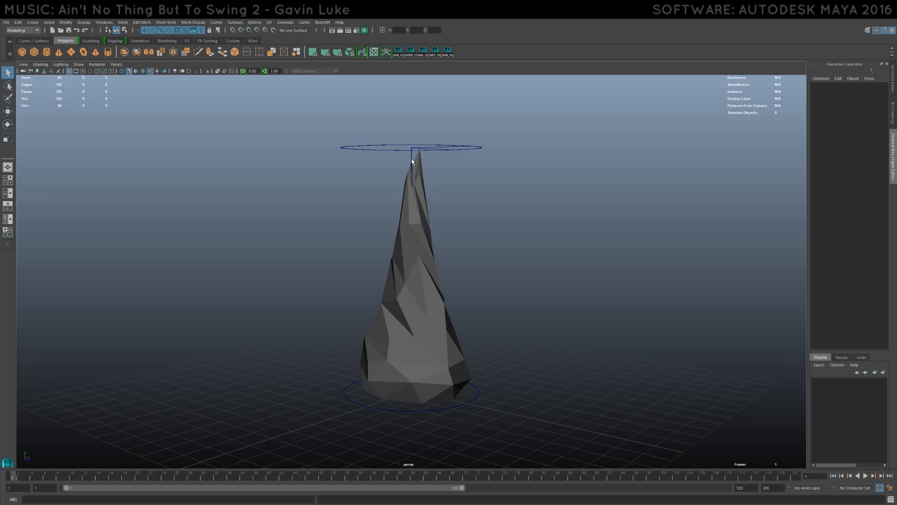
{"action": "left_click_drag", "start_coordinate": [388, 313], "coordinate": [372, 303], "text": "alt"}
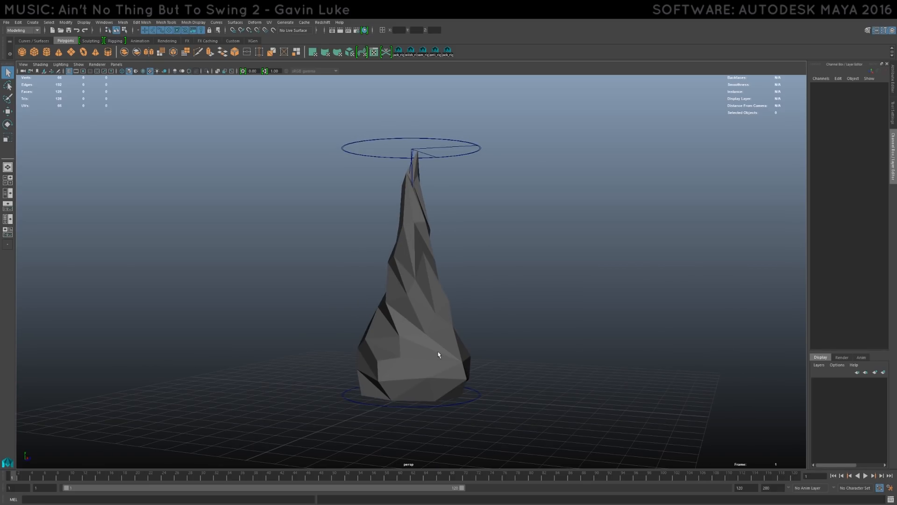
{"action": "left_click_drag", "start_coordinate": [438, 353], "coordinate": [418, 358], "text": "alt"}
{"action": "left_click", "coordinate": [461, 383]}
{"action": "left_click_drag", "start_coordinate": [461, 384], "coordinate": [358, 181], "text": "alt"}
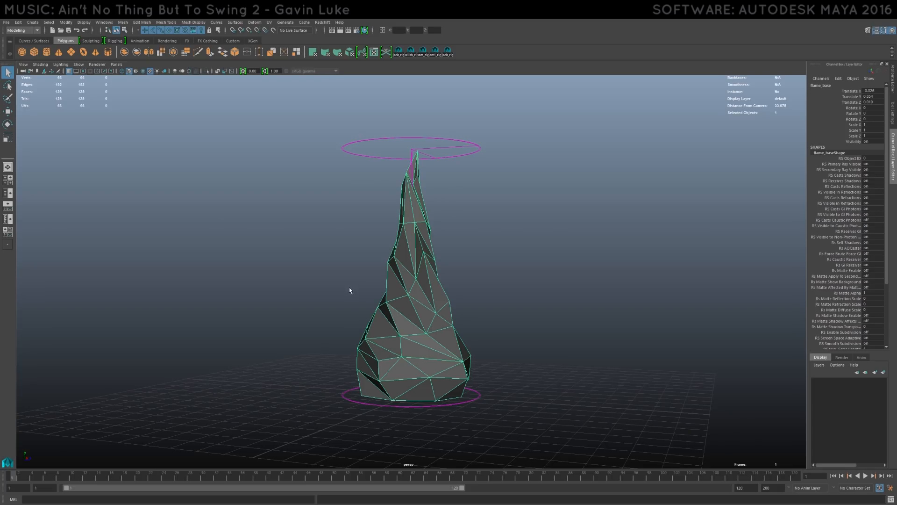
{"action": "left_click_drag", "start_coordinate": [349, 290], "coordinate": [375, 287], "text": "alt"}
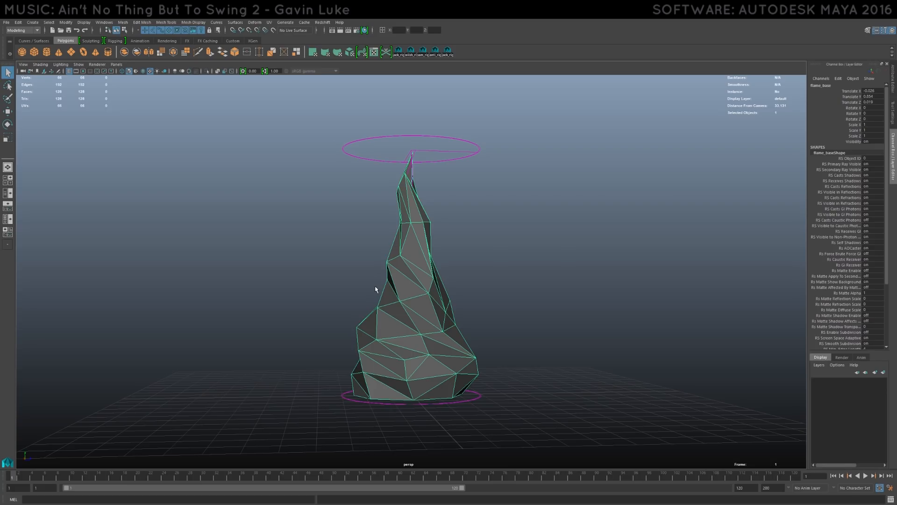
{"action": "left_click_drag", "start_coordinate": [538, 298], "coordinate": [476, 289], "text": "alt"}
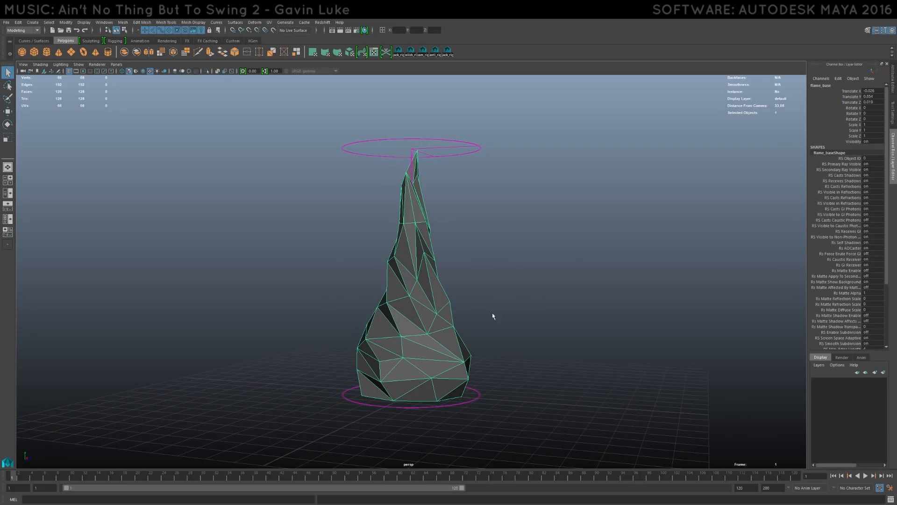
{"action": "left_click_drag", "start_coordinate": [426, 401], "coordinate": [421, 373], "text": "alt"}
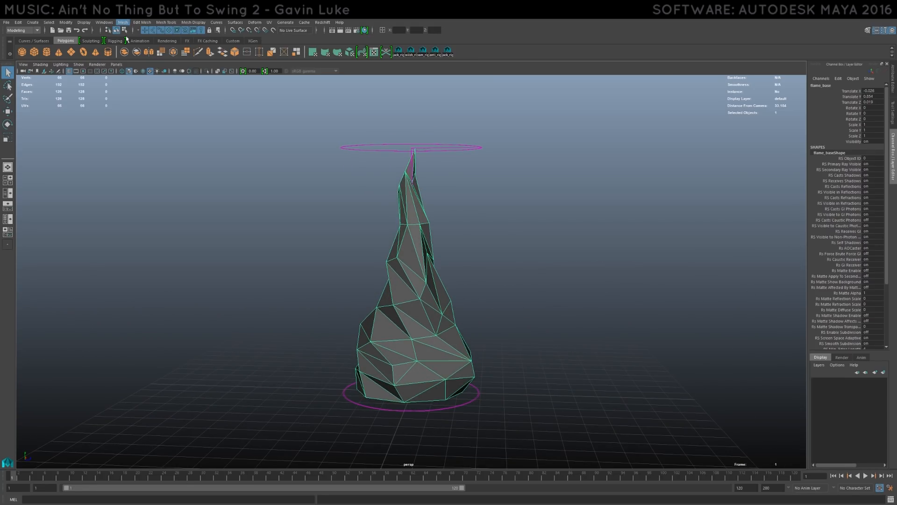
- Locate the Triangulate mesh command and inspect the flame's triangular faces from several angles
{"action": "left_click", "coordinate": [122, 22]}
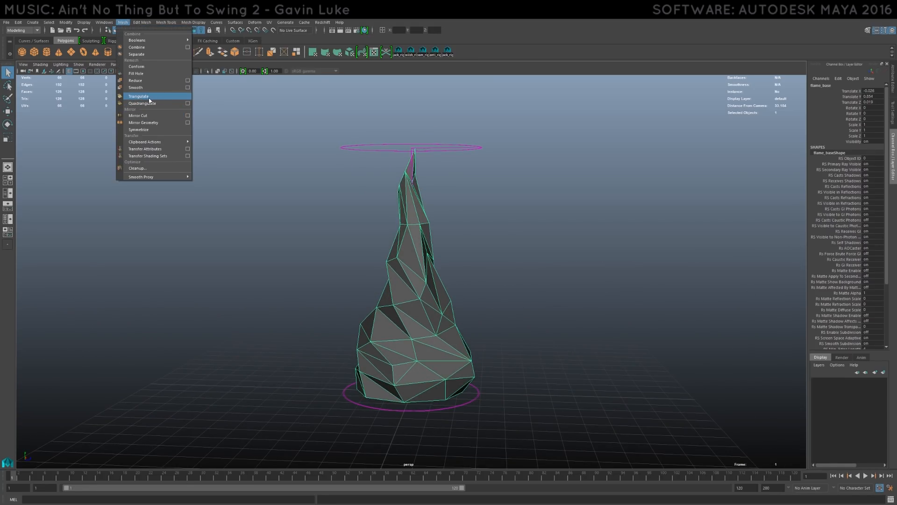
{"action": "left_click", "coordinate": [344, 316]}
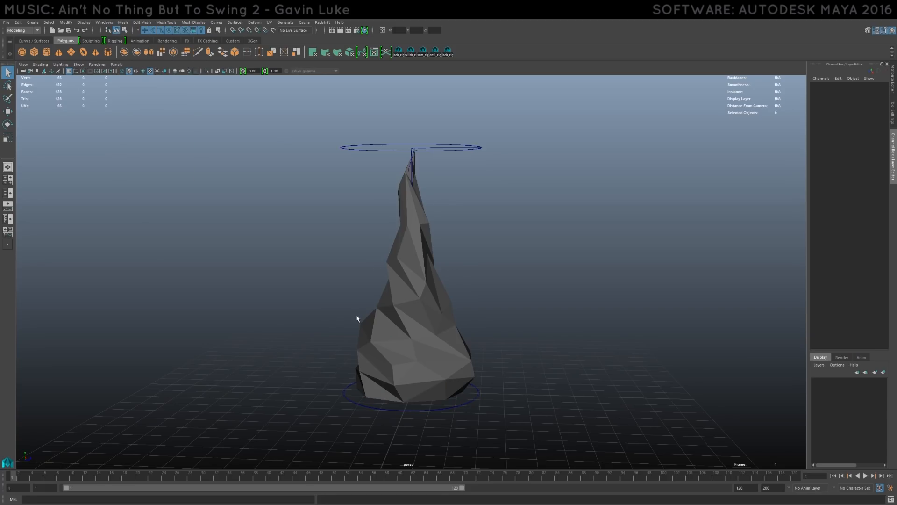
{"action": "left_click", "coordinate": [386, 296]}
{"action": "left_click_drag", "start_coordinate": [337, 302], "coordinate": [417, 244], "text": "alt"}
{"action": "left_click_drag", "start_coordinate": [344, 234], "coordinate": [339, 296], "text": "alt"}
{"action": "left_click_drag", "start_coordinate": [361, 332], "coordinate": [451, 263], "text": "alt"}
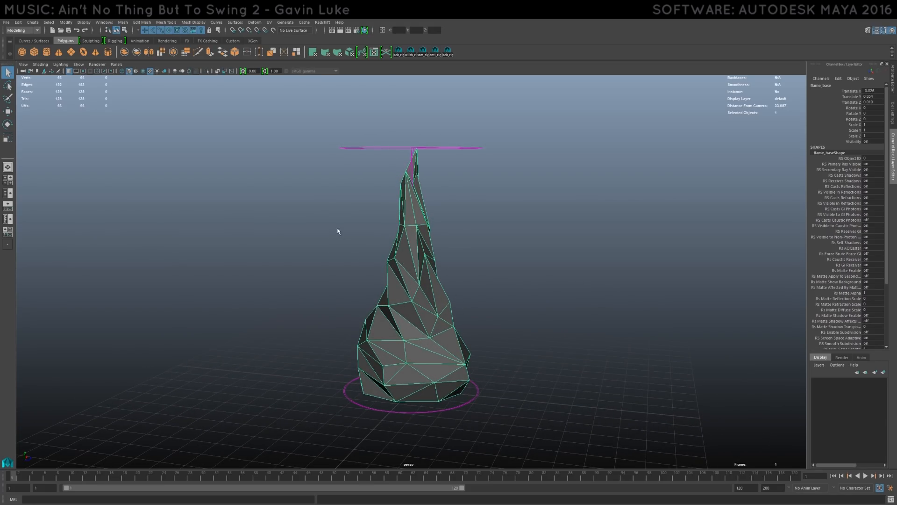
{"action": "left_click", "coordinate": [159, 286]}
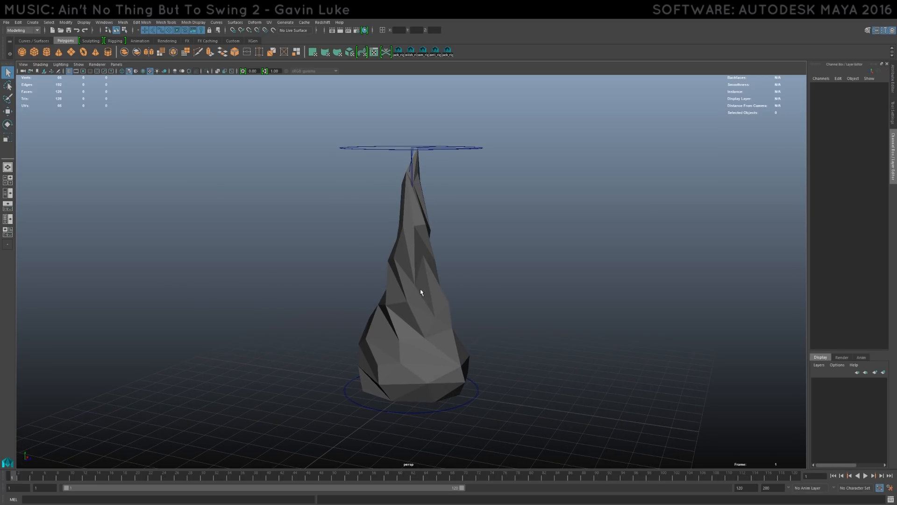
- Select the flame mesh and show the list of deformer inputs in its history
{"action": "left_click_drag", "start_coordinate": [548, 212], "coordinate": [532, 243], "text": "alt"}
{"action": "left_click", "coordinate": [408, 118]}
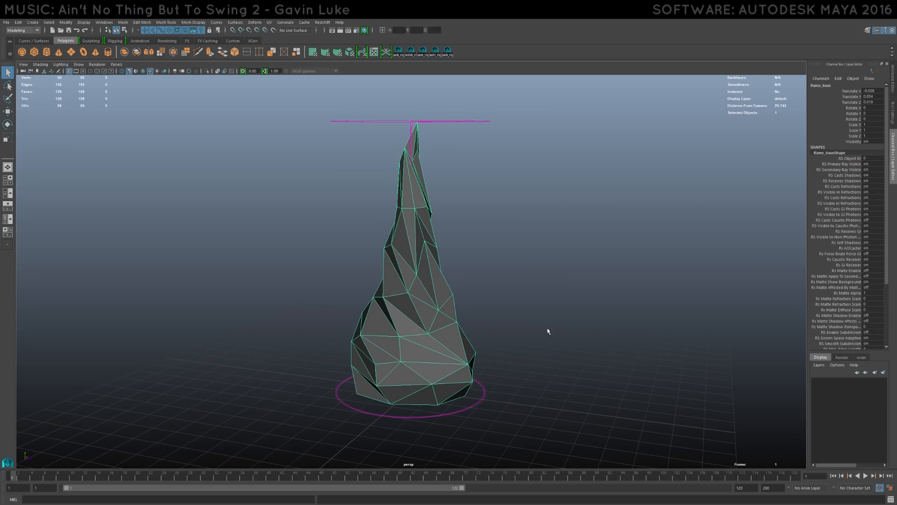
{"action": "scroll", "coordinate": [841, 279], "scroll_direction": "down", "scroll_amount": 5}
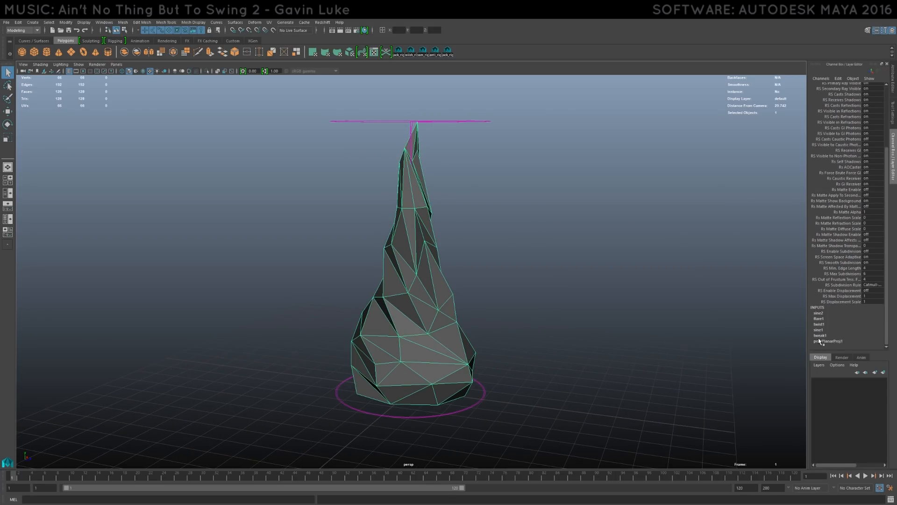
- Switch to the Rigging menu set and review the available nonlinear deformers, from Bend to Wave
{"action": "left_click", "coordinate": [24, 31]}
{"action": "left_click", "coordinate": [14, 45]}
{"action": "left_click", "coordinate": [159, 23]}
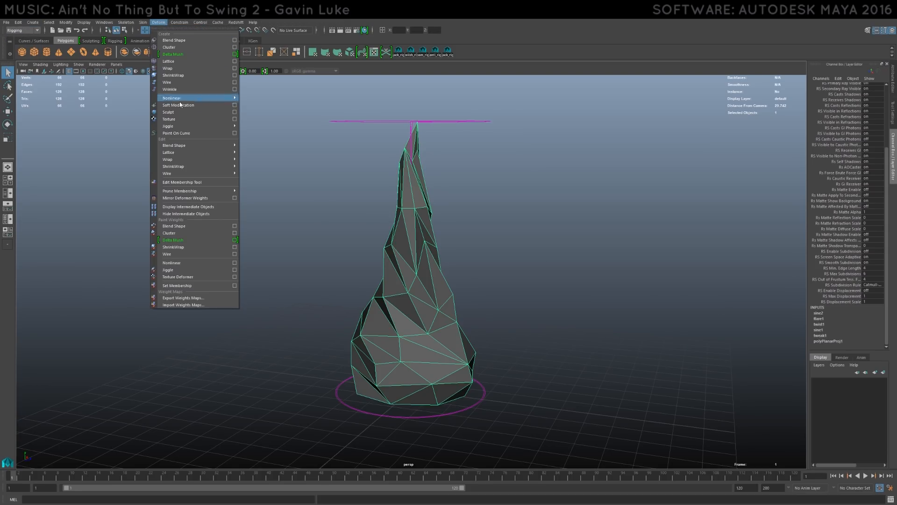
{"action": "mouse_move", "coordinate": [187, 98]}
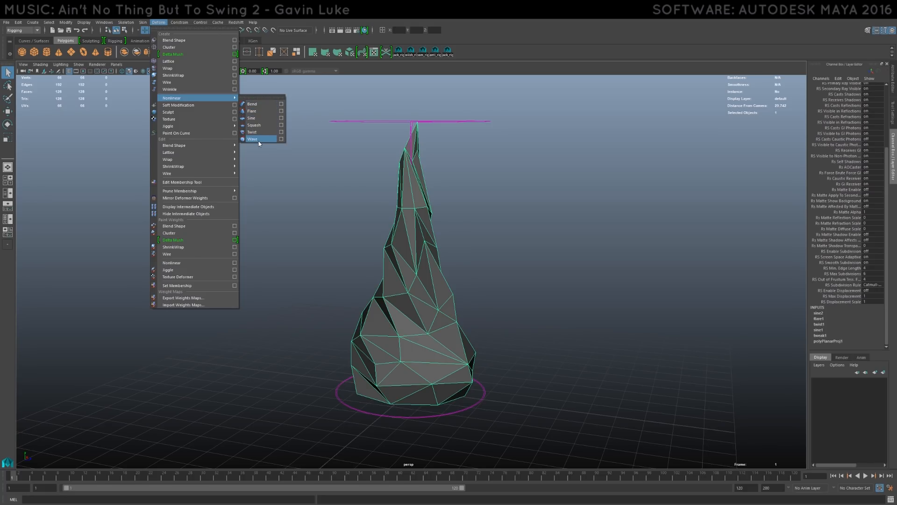
{"action": "left_click", "coordinate": [364, 183]}
- Try a strongly negative amplitude on the flame's sine1 deformer and undo it
{"action": "left_click", "coordinate": [427, 211]}
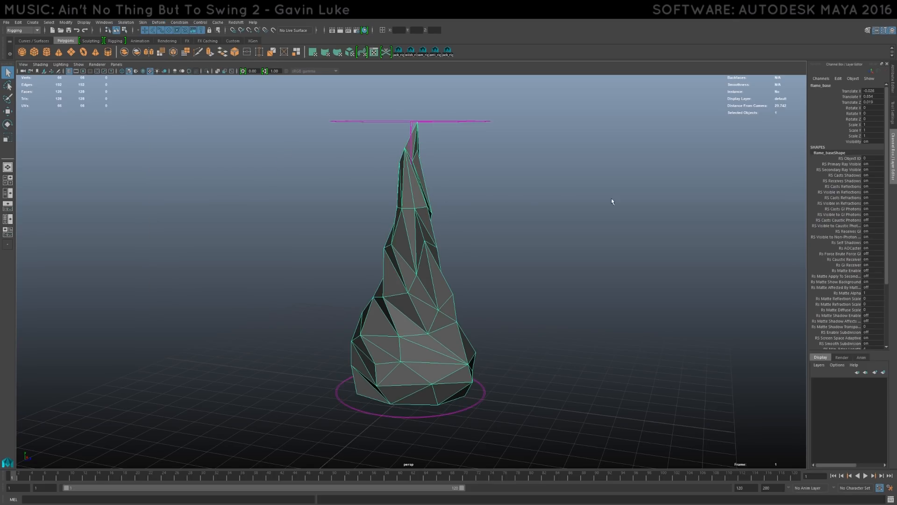
{"action": "scroll", "coordinate": [838, 321], "scroll_direction": "down", "scroll_amount": 5}
{"action": "left_click", "coordinate": [823, 330]}
{"action": "scroll", "coordinate": [837, 328], "scroll_direction": "down", "scroll_amount": 3}
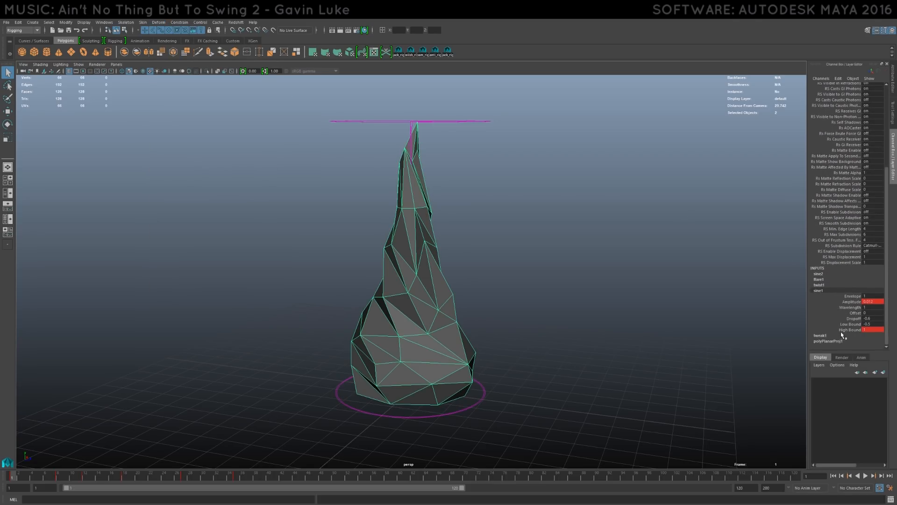
{"action": "left_click", "coordinate": [855, 302]}
{"action": "middle_click_drag", "start_coordinate": [498, 238], "coordinate": [472, 236]}
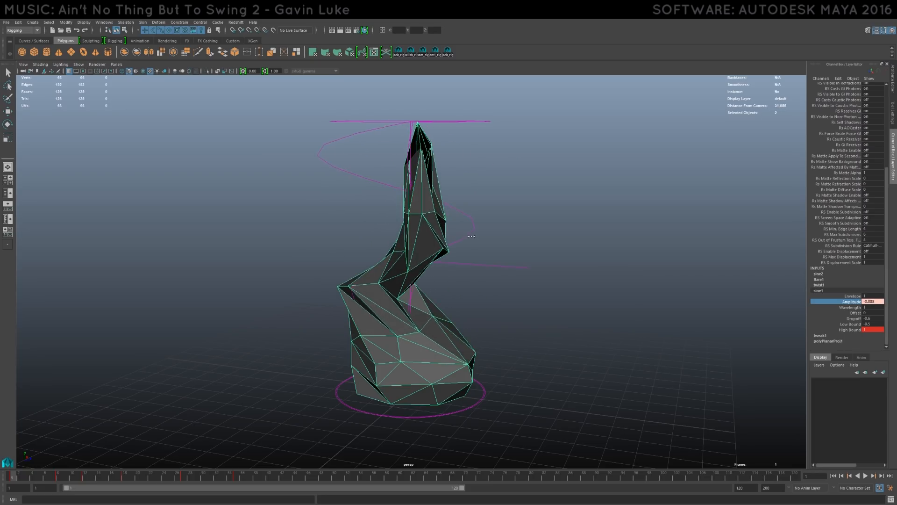
{"action": "key", "text": "ctrl+z"}
{"action": "key", "text": "ctrl+z"}
{"action": "key", "text": "ctrl+z"}
{"action": "key", "text": "ctrl+z"}
{"action": "key", "text": "ctrl+z"}
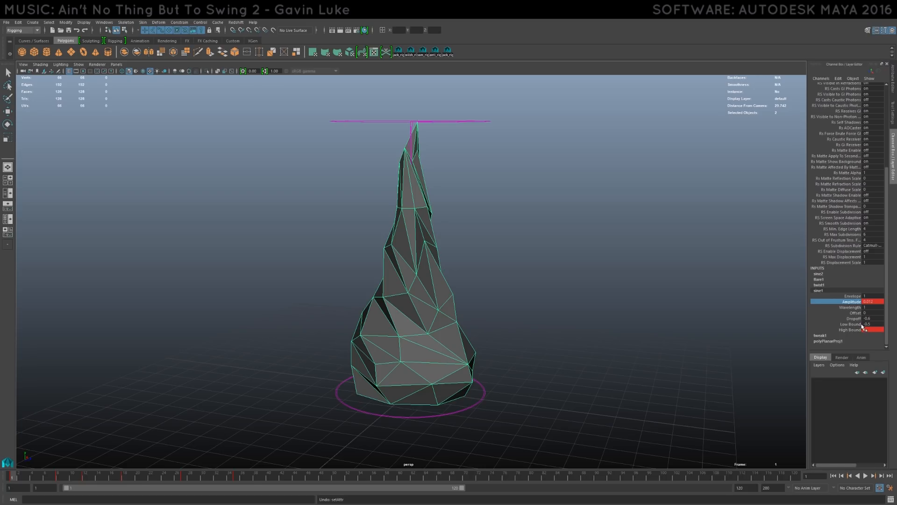
- Try a low bound of -1 and altered amplitude on the sine1 deformer and undo the changes
{"action": "middle_click_drag", "start_coordinate": [563, 272], "coordinate": [535, 291]}
{"action": "key", "text": "ctrl+z"}
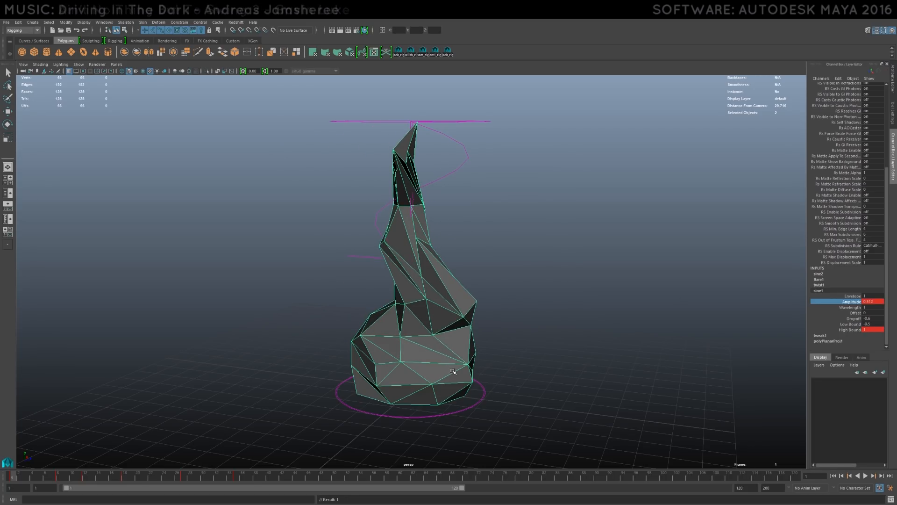
{"action": "key", "text": "ctrl+z"}
{"action": "key", "text": "ctrl+z"}
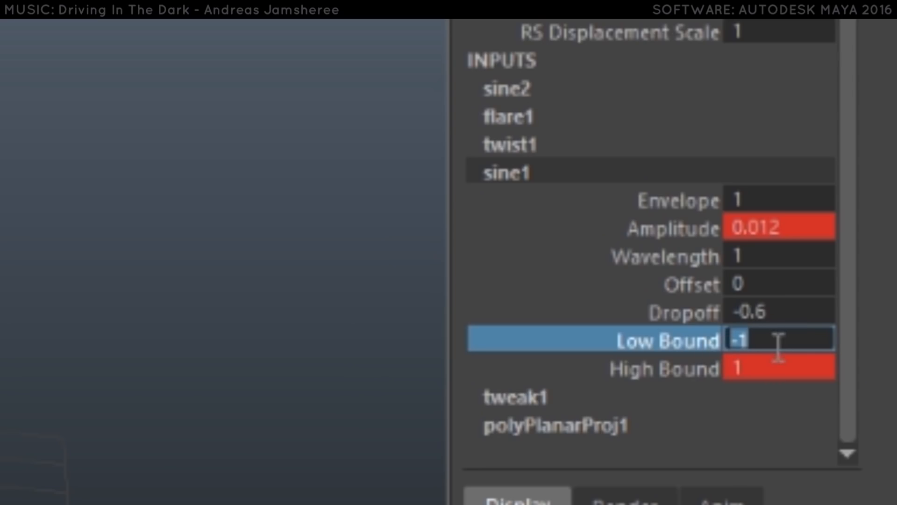
{"action": "left_click", "coordinate": [694, 234]}
{"action": "mouse_move", "coordinate": [606, 268]}
{"action": "middle_mouse_down"}
{"action": "mouse_move", "coordinate": [601, 263]}
{"action": "mouse_move", "coordinate": [614, 268]}
{"action": "middle_mouse_up"}
{"action": "key", "text": "ctrl+z"}
{"action": "key", "text": "ctrl+z"}
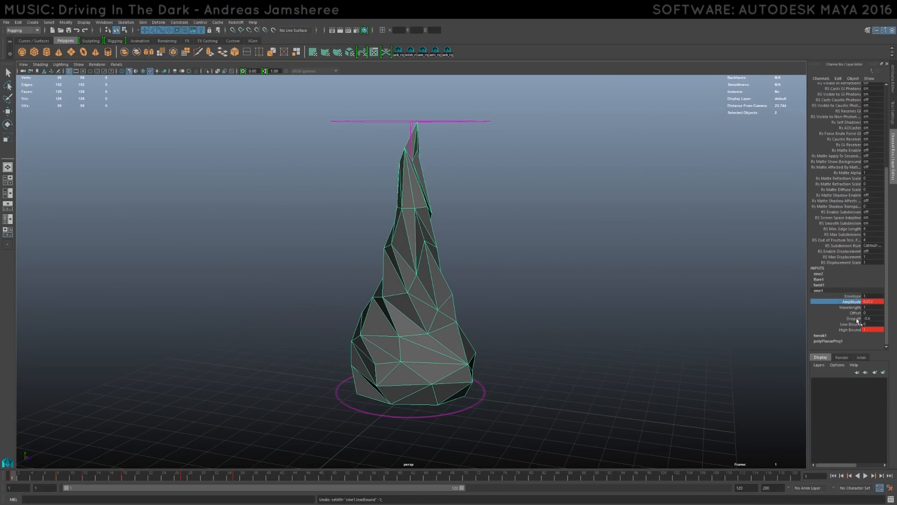
{"action": "left_click", "coordinate": [872, 319]}
{"action": "left_click", "coordinate": [873, 325]}
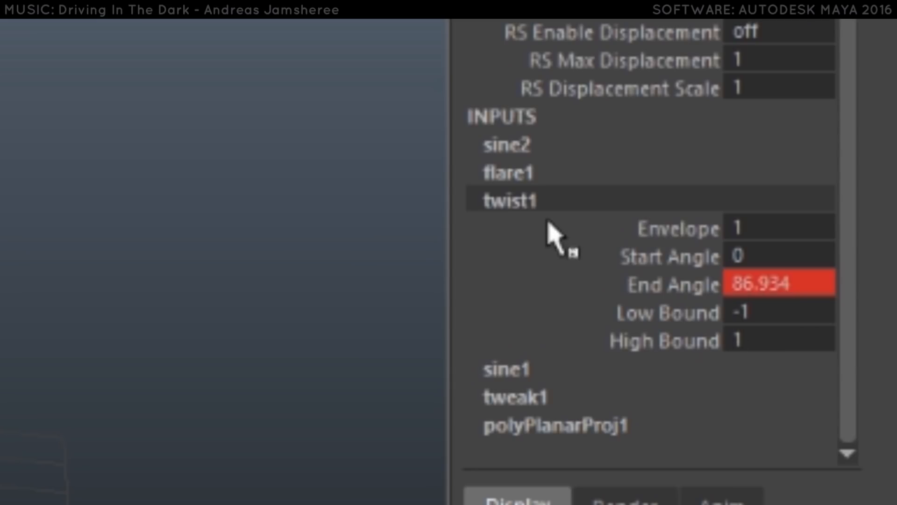
- Try a smaller end angle on the twist1 deformer
{"action": "left_click", "coordinate": [699, 287]}
{"action": "middle_click_drag", "start_coordinate": [492, 176], "coordinate": [513, 190]}
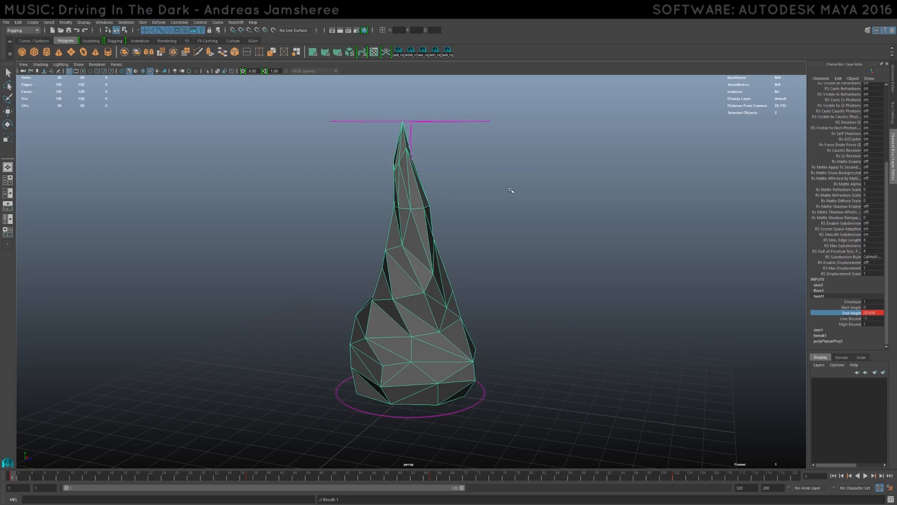
- Try different Start Flare Z values on the flare1 deformer and undo them
{"action": "left_click", "coordinate": [828, 291]}
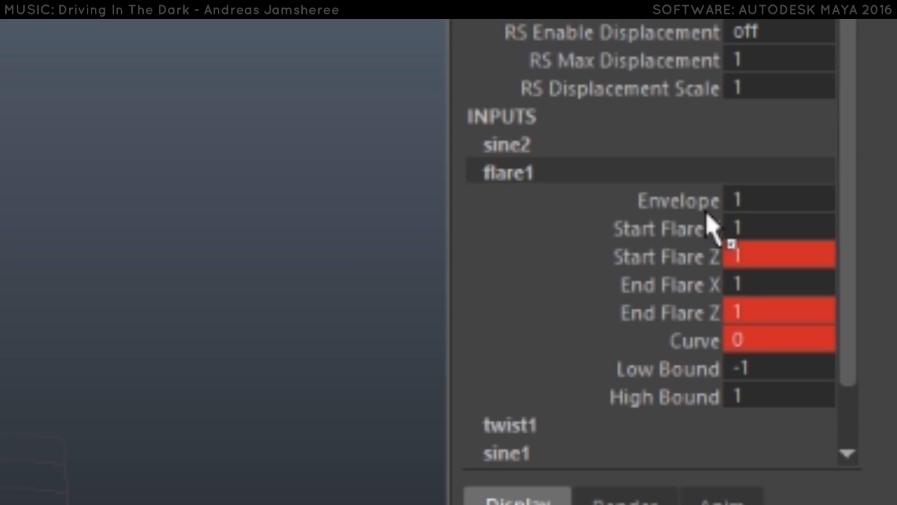
{"action": "left_click", "coordinate": [688, 263]}
{"action": "mouse_move", "coordinate": [565, 251]}
{"action": "middle_mouse_down"}
{"action": "mouse_move", "coordinate": [577, 250]}
{"action": "mouse_move", "coordinate": [551, 252]}
{"action": "middle_mouse_up"}
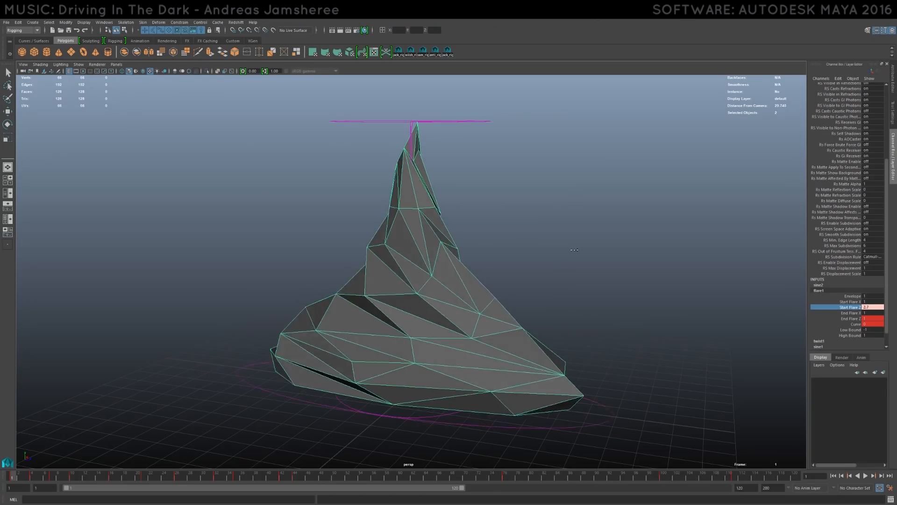
{"action": "key", "text": "ctrl+z"}
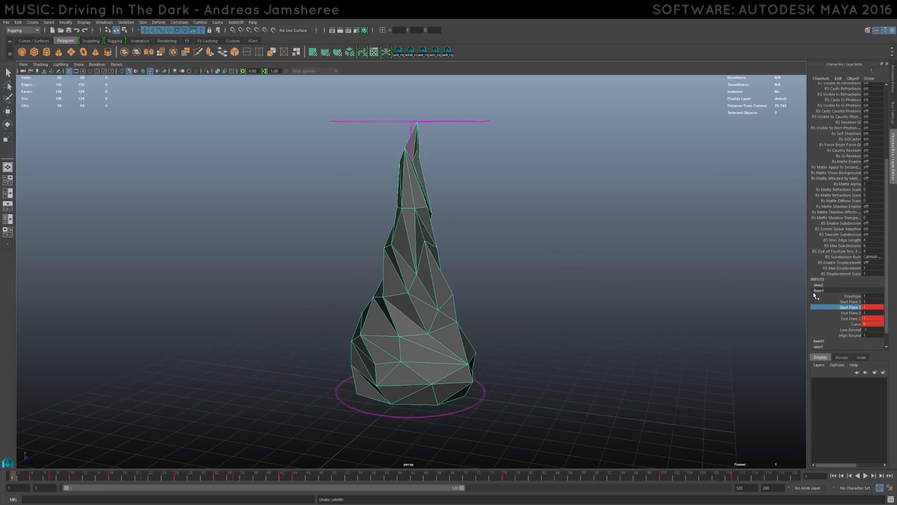
{"action": "middle_click_drag", "start_coordinate": [547, 246], "coordinate": [549, 242]}
{"action": "key", "text": "ctrl+z"}
- Expand the flame's sine2 deformer settings, try a different amplitude and undo it
{"action": "left_click", "coordinate": [418, 231]}
{"action": "left_click", "coordinate": [821, 314]}
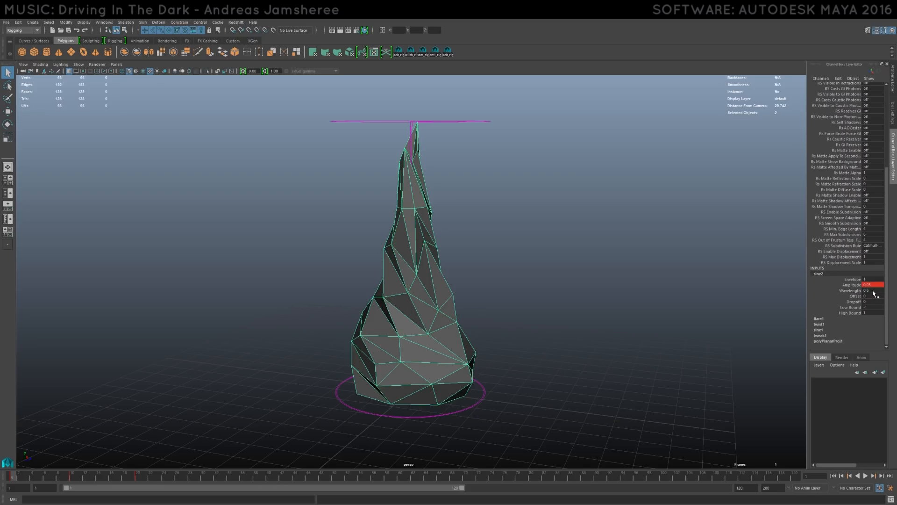
{"action": "left_click", "coordinate": [852, 279]}
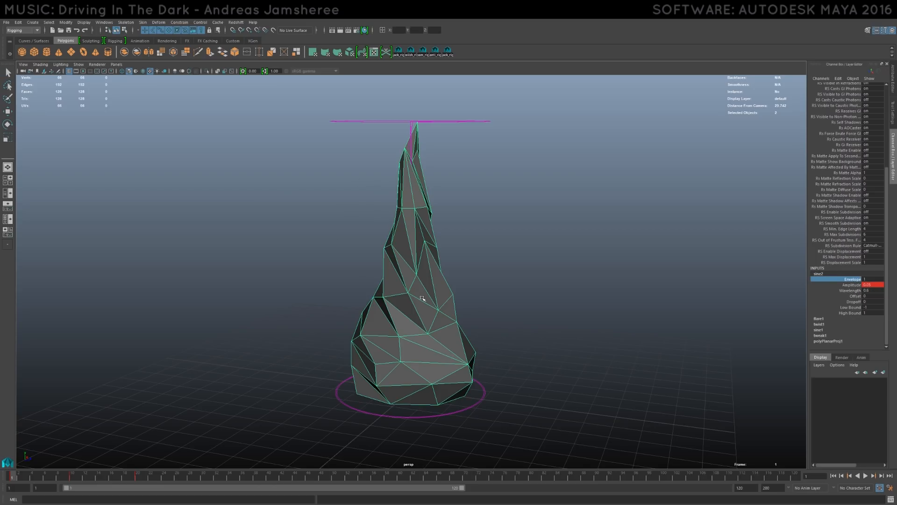
{"action": "middle_click_drag", "start_coordinate": [502, 248], "coordinate": [501, 248]}
{"action": "left_click", "coordinate": [851, 285]}
{"action": "middle_click_drag", "start_coordinate": [706, 270], "coordinate": [773, 266]}
{"action": "key", "text": "ctrl+z"}
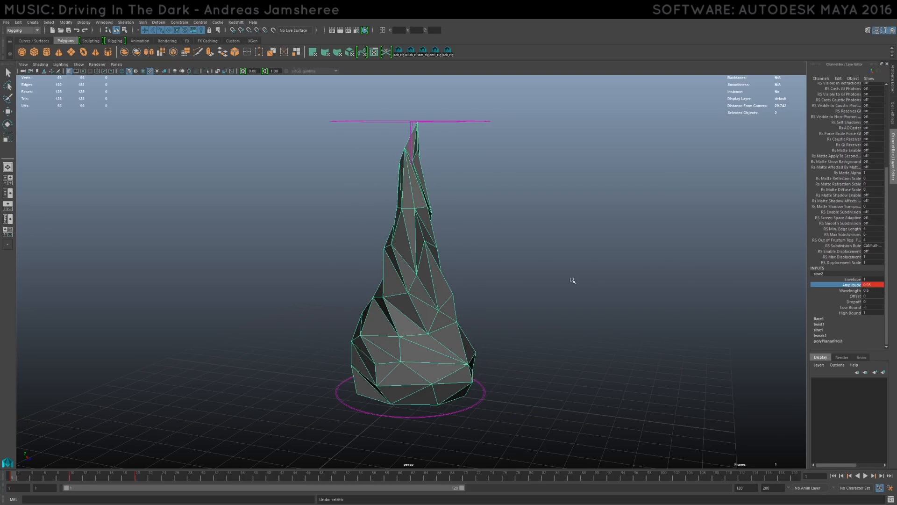
- Try shifting the sine2 deformer's offset, undo it and deselect the flame mesh
{"action": "left_click", "coordinate": [855, 295]}
{"action": "middle_click_drag", "start_coordinate": [573, 267], "coordinate": [538, 257]}
{"action": "key", "text": "ctrl+z"}
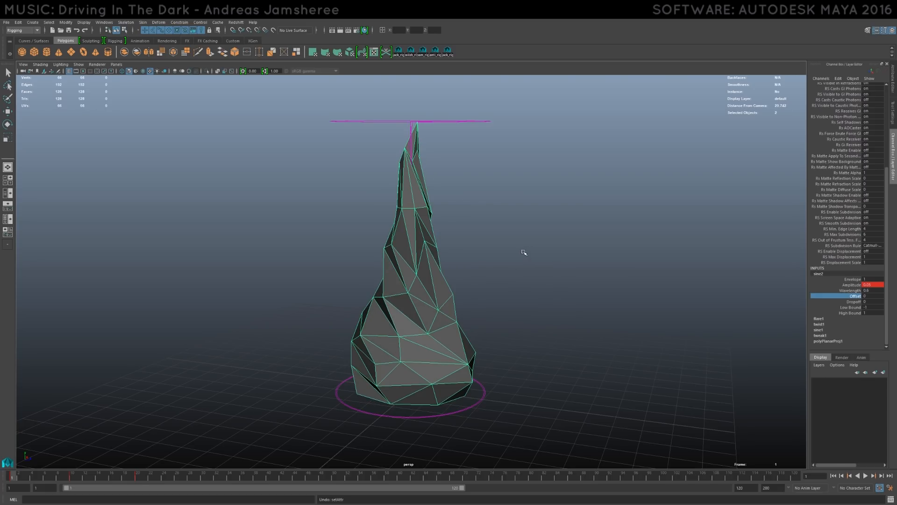
{"action": "key", "text": "q"}
{"action": "left_click", "coordinate": [532, 246]}
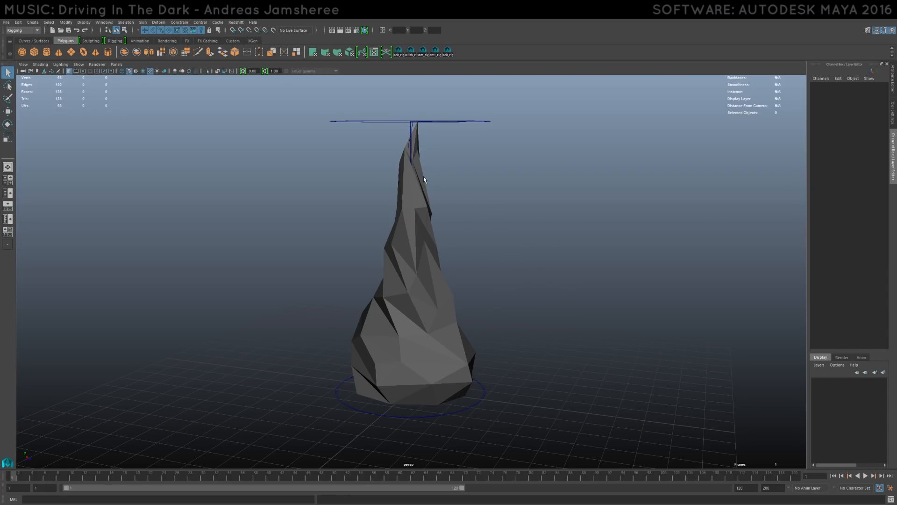
- Reselect the flame mesh and review which sine2 and flare1 attributes are keyframed
{"action": "left_click", "coordinate": [423, 179]}
{"action": "scroll", "coordinate": [864, 284], "scroll_direction": "down", "scroll_amount": 3}
{"action": "left_click", "coordinate": [823, 314]}
{"action": "scroll", "coordinate": [871, 328], "scroll_direction": "down", "scroll_amount": 1}
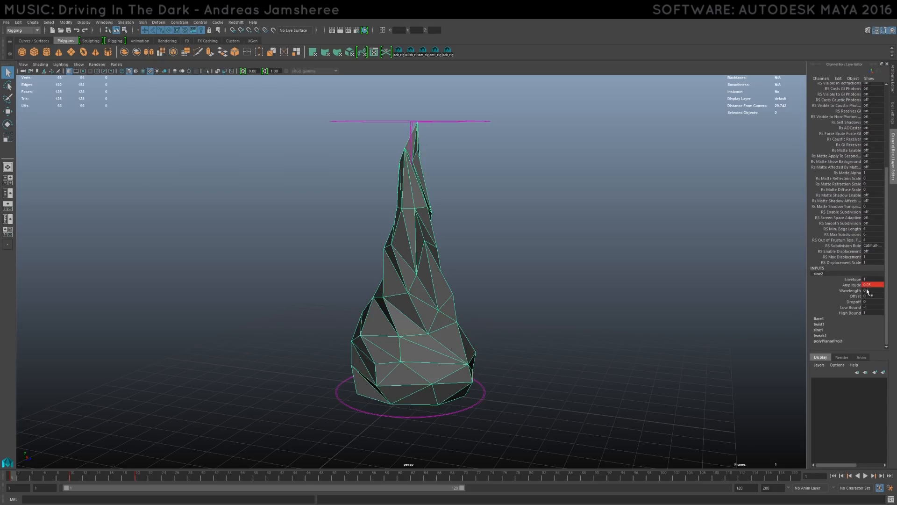
{"action": "left_click", "coordinate": [823, 325]}
{"action": "scroll", "coordinate": [850, 314], "scroll_direction": "down", "scroll_amount": 1}
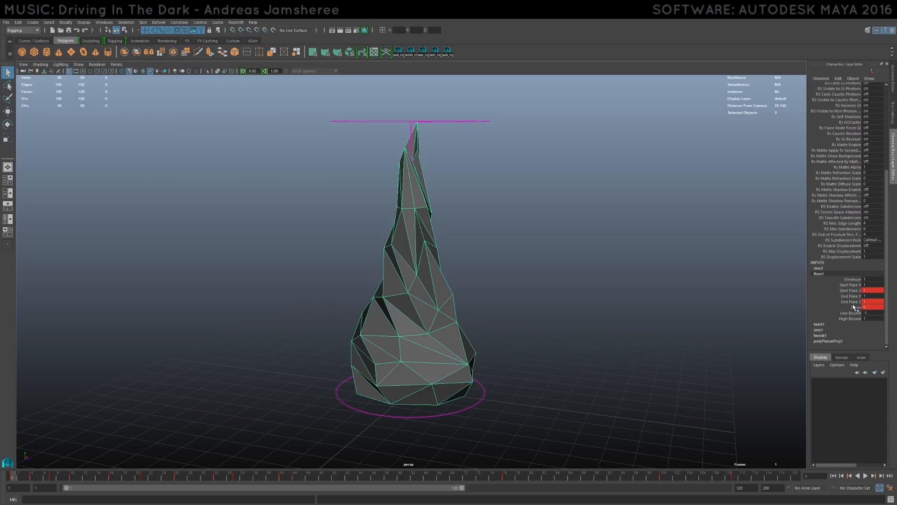
- Show the Graph Editor below the perspective view and adjust its view around the flame's animation curves
{"action": "left_click", "coordinate": [6, 206]}
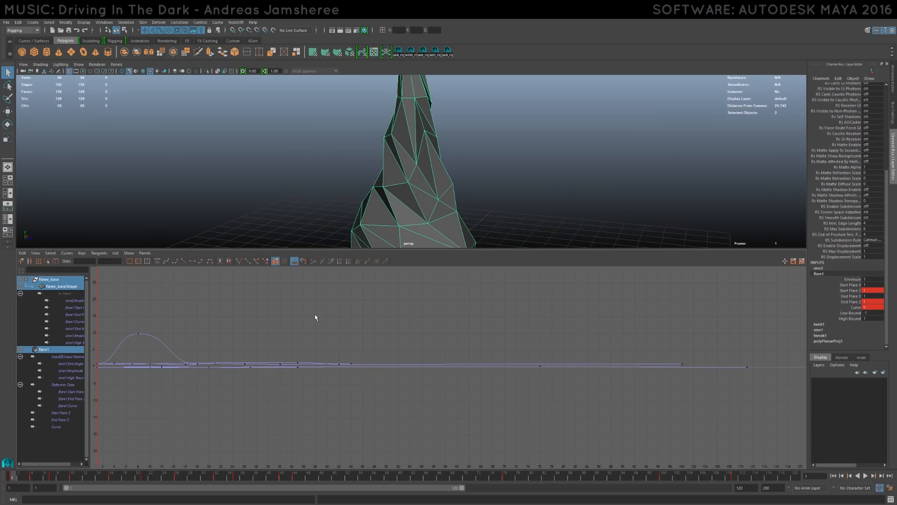
{"action": "scroll", "coordinate": [283, 307], "scroll_direction": "down", "scroll_amount": 8}
{"action": "scroll", "coordinate": [295, 311], "scroll_direction": "up", "scroll_amount": 3}
{"action": "middle_click_drag", "start_coordinate": [339, 303], "coordinate": [329, 309], "text": "alt"}
{"action": "middle_click_drag", "start_coordinate": [401, 307], "coordinate": [384, 321], "text": "alt"}
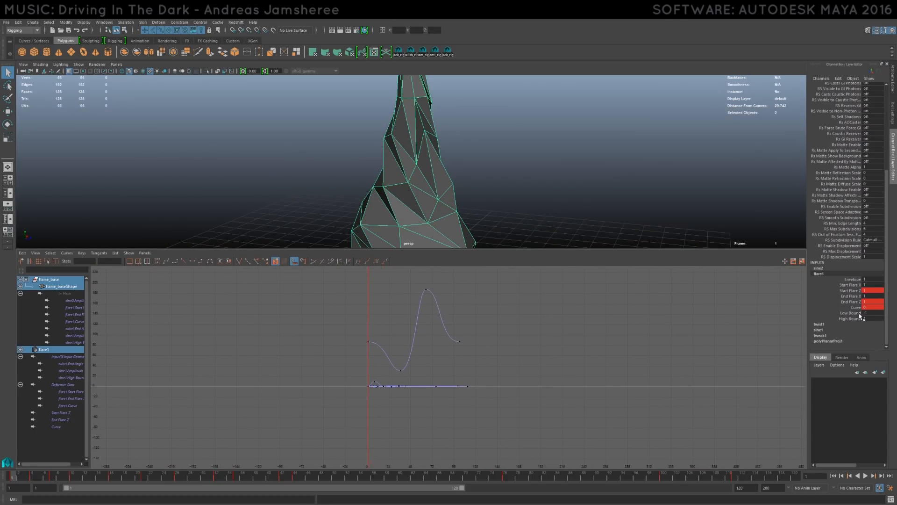
- Show the twist1 and sine2 inputs and isolate the sine2 amplitude and flare1 start flare curves for review
{"action": "left_click", "coordinate": [825, 324]}
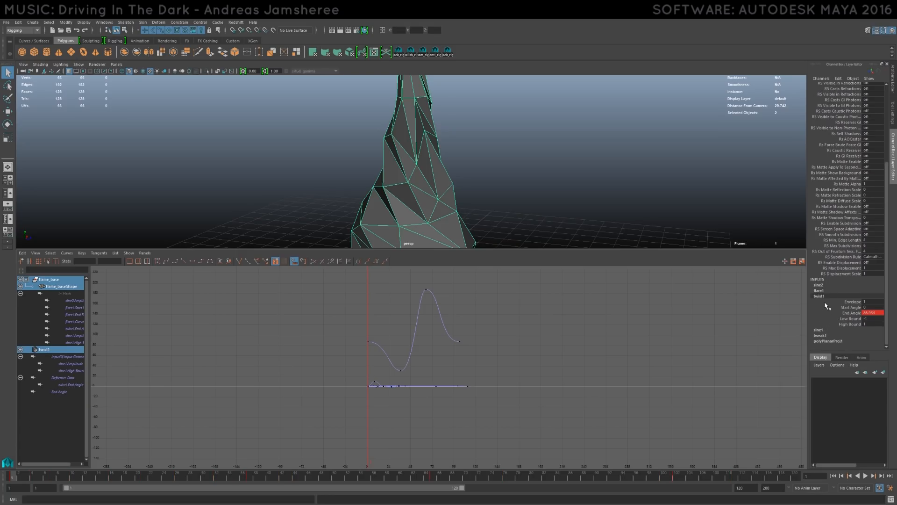
{"action": "left_click", "coordinate": [819, 285]}
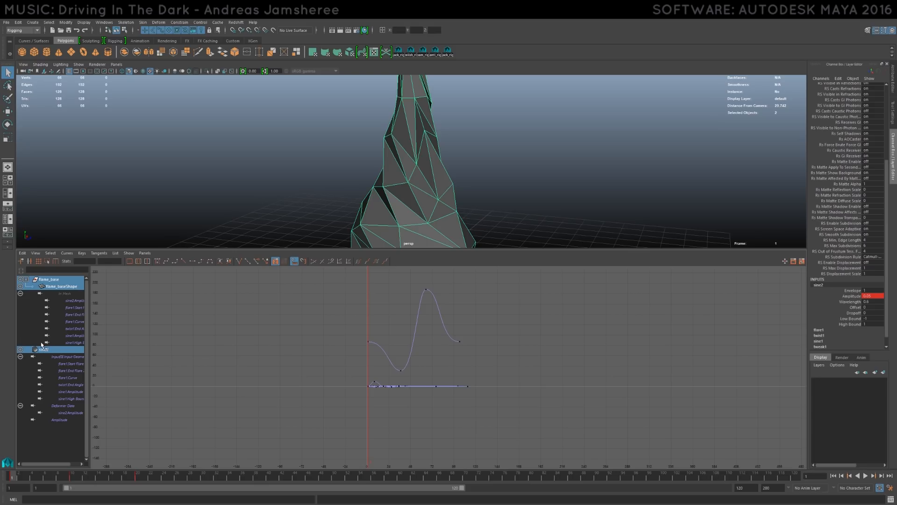
{"action": "left_click", "coordinate": [68, 300]}
{"action": "left_click", "coordinate": [73, 309]}
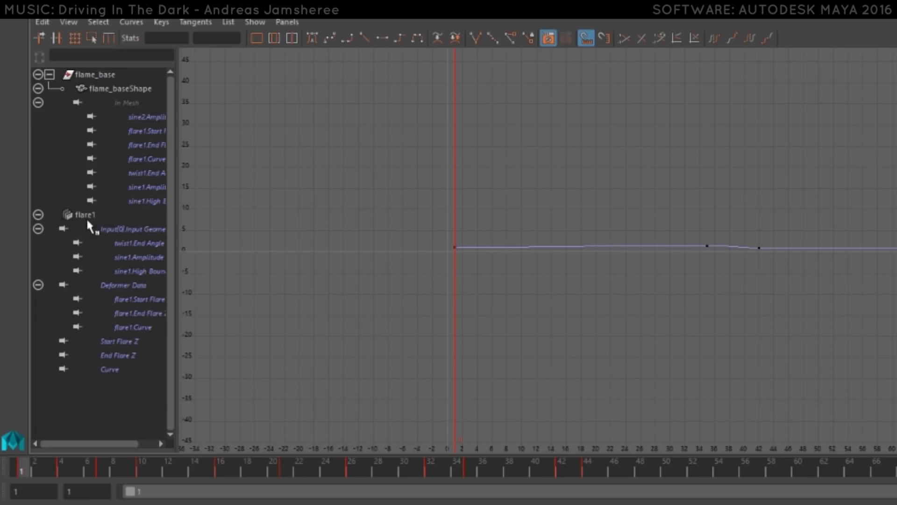
- Isolate the sine1 high bound, sine1 amplitude and flare1 end flare curves one by one for review
{"action": "left_click", "coordinate": [139, 272]}
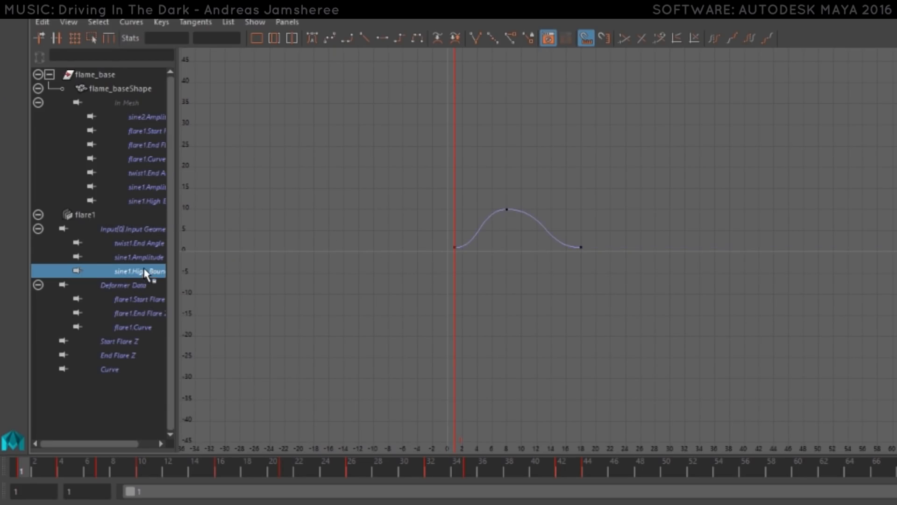
{"action": "left_click", "coordinate": [144, 259]}
{"action": "left_click", "coordinate": [140, 272]}
{"action": "left_click", "coordinate": [140, 257]}
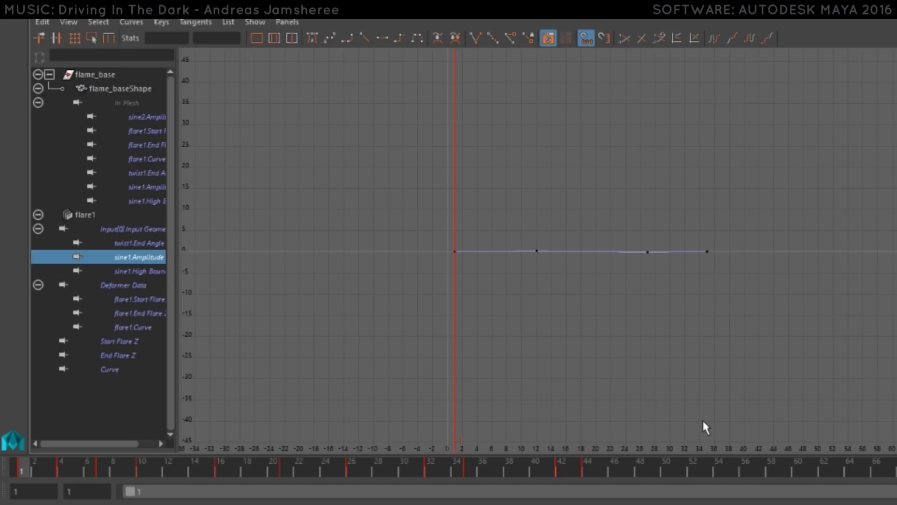
{"action": "left_click", "coordinate": [151, 313]}
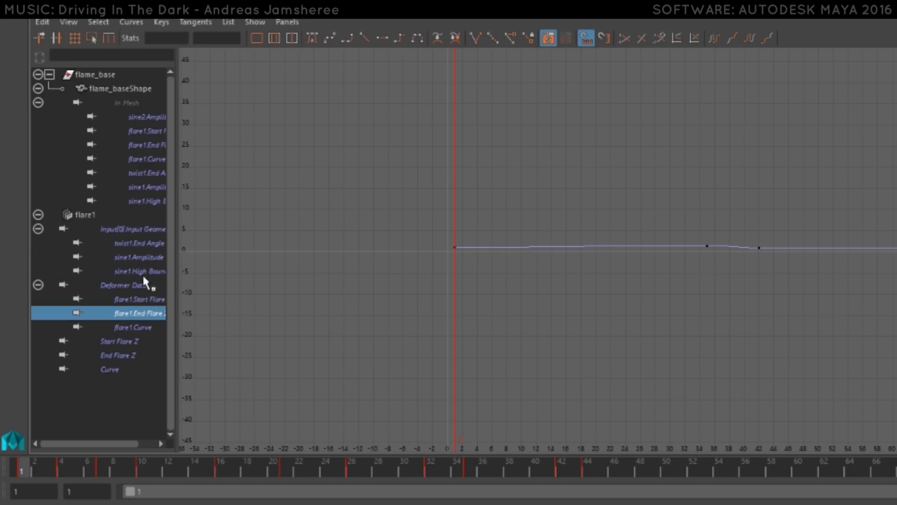
- Show all curves under flare1's input geometry together and examine their shapes in the Graph Editor
{"action": "left_click", "coordinate": [132, 229]}
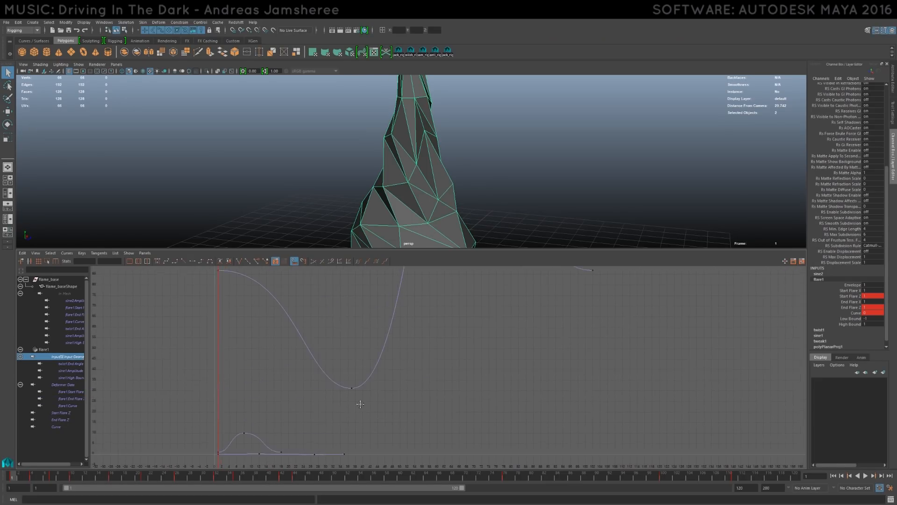
{"action": "scroll", "coordinate": [360, 404], "scroll_direction": "down", "scroll_amount": 5}
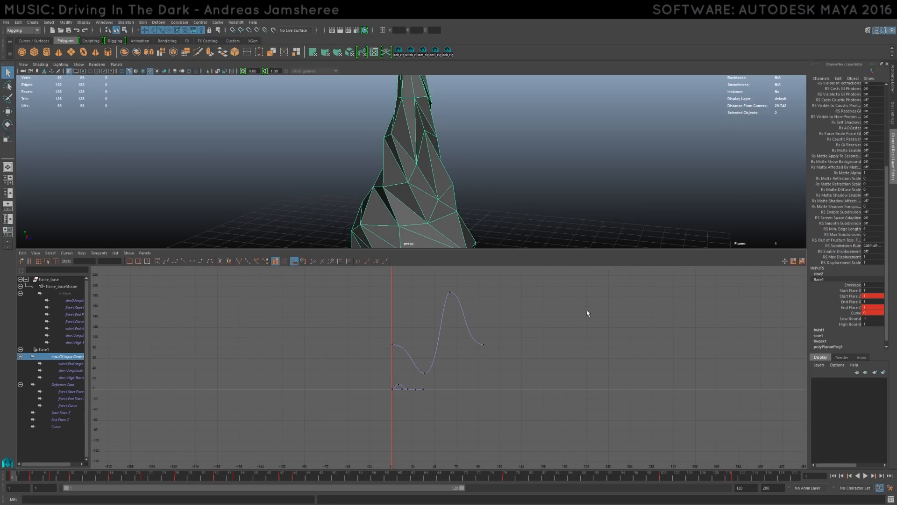
{"action": "scroll", "coordinate": [484, 345], "scroll_direction": "up", "scroll_amount": 3}
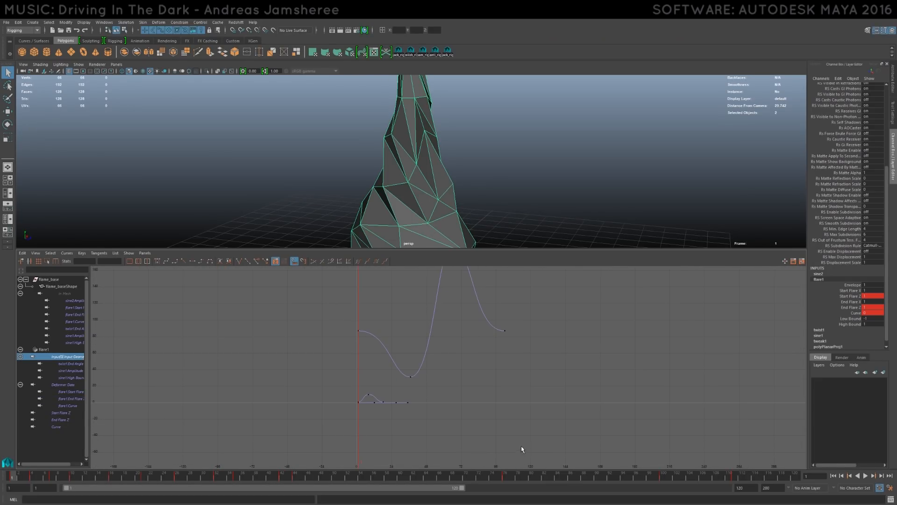
{"action": "middle_click_drag", "start_coordinate": [521, 331], "coordinate": [517, 350], "text": "alt"}
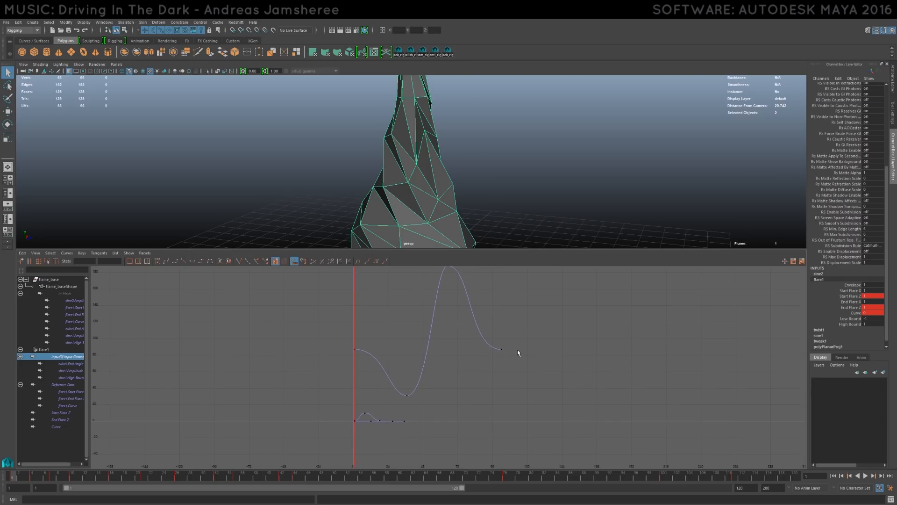
{"action": "scroll", "coordinate": [519, 346], "scroll_direction": "down", "scroll_amount": 4}
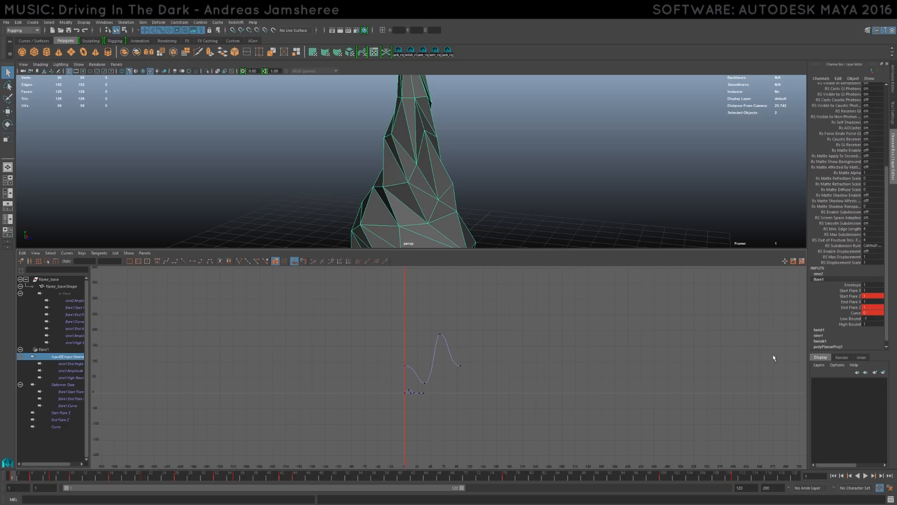
- Show the sine1 deformer's inputs and examine its amplitude and high bound curves up close
{"action": "left_click", "coordinate": [837, 335]}
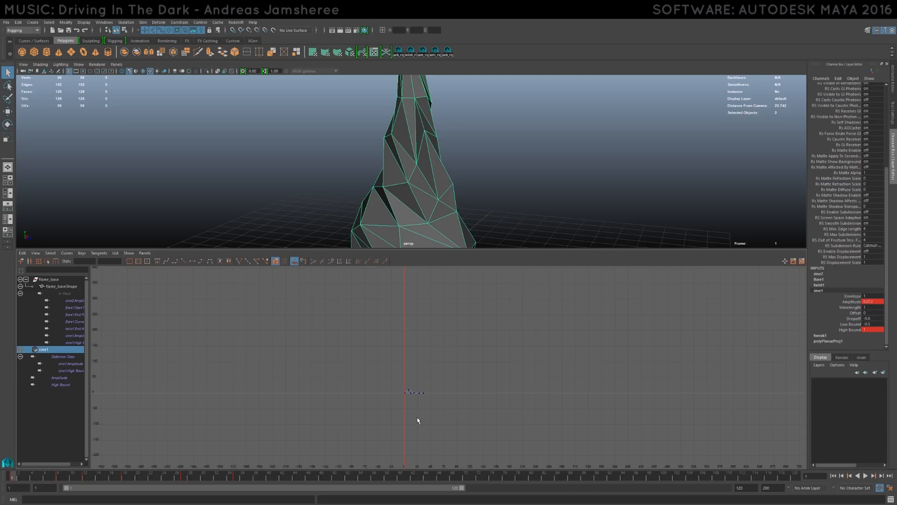
{"action": "scroll", "coordinate": [430, 422], "scroll_direction": "up", "scroll_amount": 5}
{"action": "middle_click_drag", "start_coordinate": [390, 399], "coordinate": [399, 349], "text": "alt"}
{"action": "scroll", "coordinate": [403, 354], "scroll_direction": "up", "scroll_amount": 3}
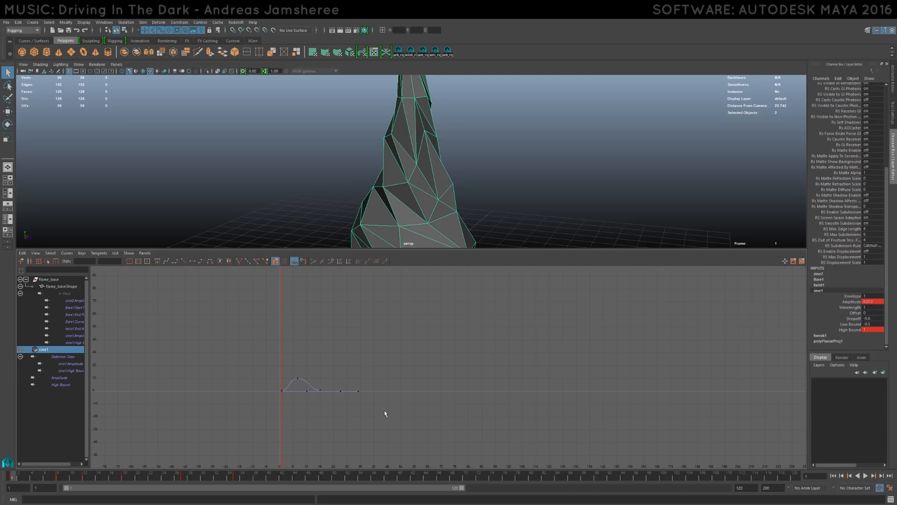
- Select all keys on the sine1 curves and bring up the Post Infinity options, including Cycle
{"action": "left_click_drag", "start_coordinate": [216, 350], "coordinate": [215, 350]}
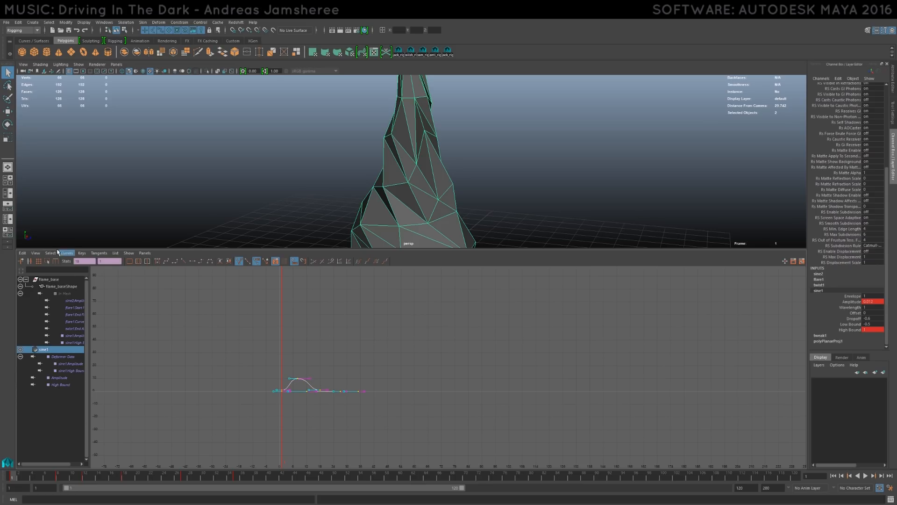
{"action": "left_click", "coordinate": [68, 253]}
{"action": "mouse_move", "coordinate": [80, 273]}
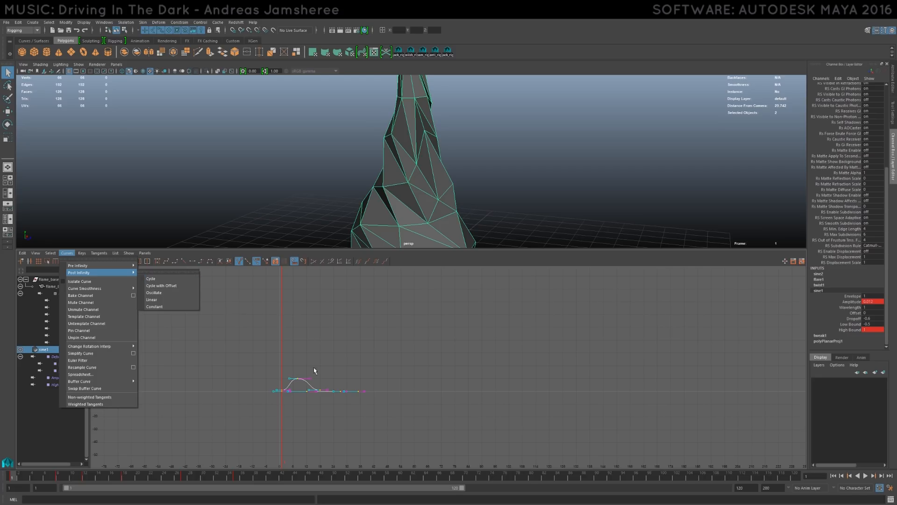
{"action": "left_click", "coordinate": [164, 282]}
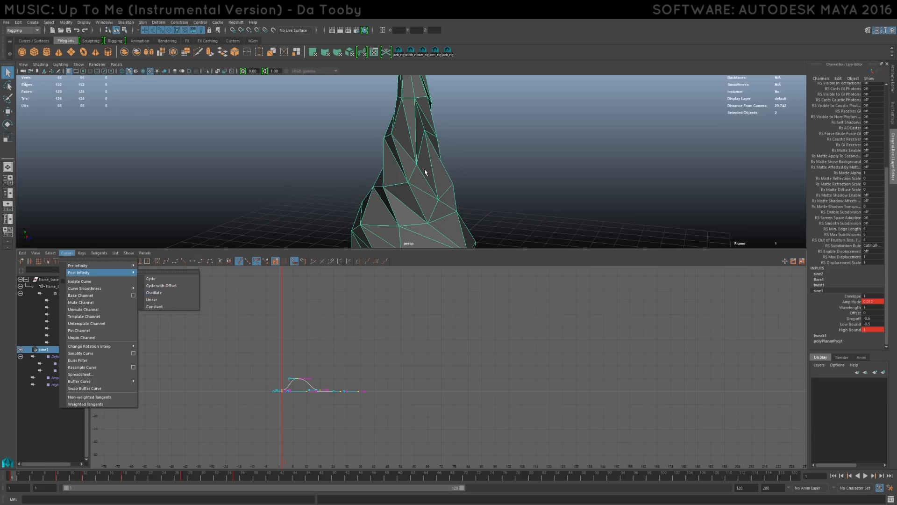
- Maximize the perspective view, orbit around the flame mesh and play back its animation
{"action": "left_click", "coordinate": [495, 186]}
{"action": "key", "text": "space"}
{"action": "left_click_drag", "start_coordinate": [500, 227], "coordinate": [414, 229], "text": "alt"}
{"action": "key", "text": "alt+v"}
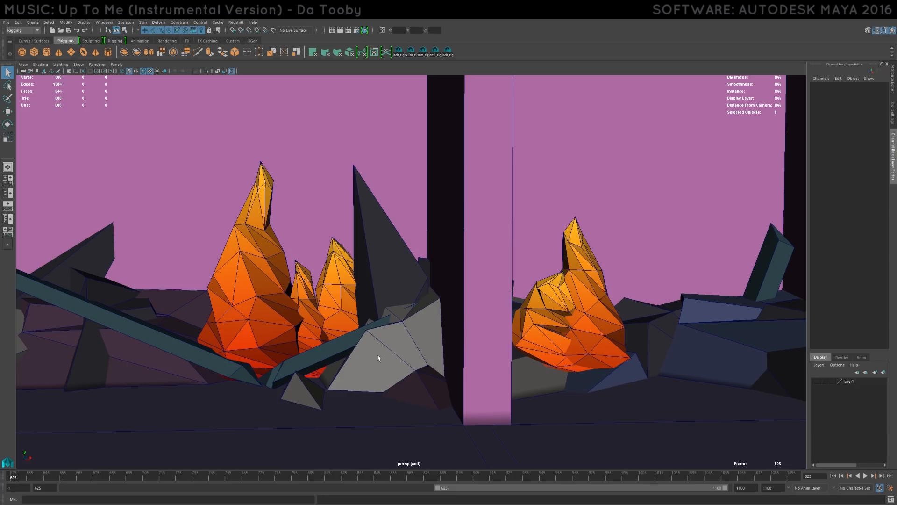
- Play the scene from frame 625 and examine the flames on both sides of the central pillar
{"action": "left_click_drag", "start_coordinate": [23, 482], "coordinate": [4, 474]}
{"action": "left_click", "coordinate": [865, 475]}
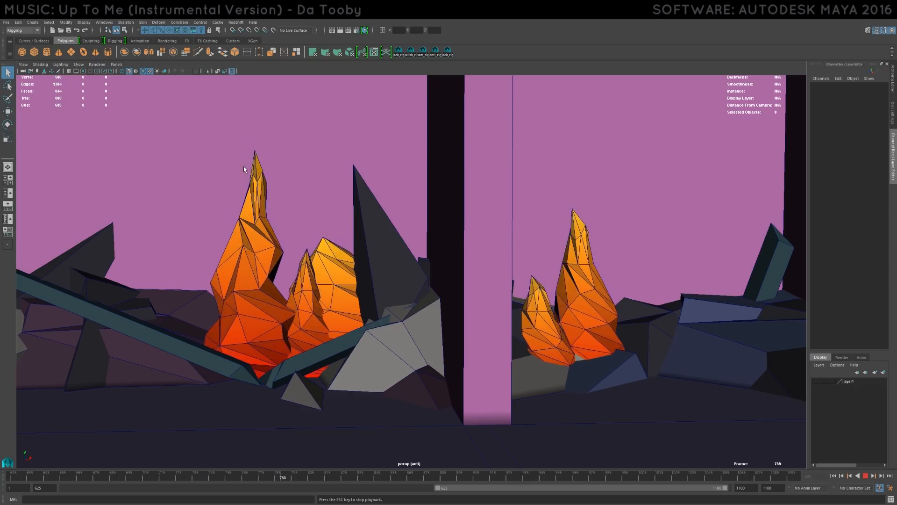
{"action": "middle_click_drag", "start_coordinate": [299, 250], "coordinate": [437, 244], "text": "alt"}
{"action": "right_click_drag", "start_coordinate": [437, 244], "coordinate": [486, 249], "text": "alt"}
{"action": "middle_click_drag", "start_coordinate": [486, 249], "coordinate": [383, 254], "text": "alt"}
{"action": "right_click_drag", "start_coordinate": [384, 253], "coordinate": [667, 264], "text": "alt"}
{"action": "right_click_drag", "start_coordinate": [629, 206], "coordinate": [334, 215], "text": "alt"}
{"action": "middle_click_drag", "start_coordinate": [336, 215], "coordinate": [387, 215], "text": "alt"}
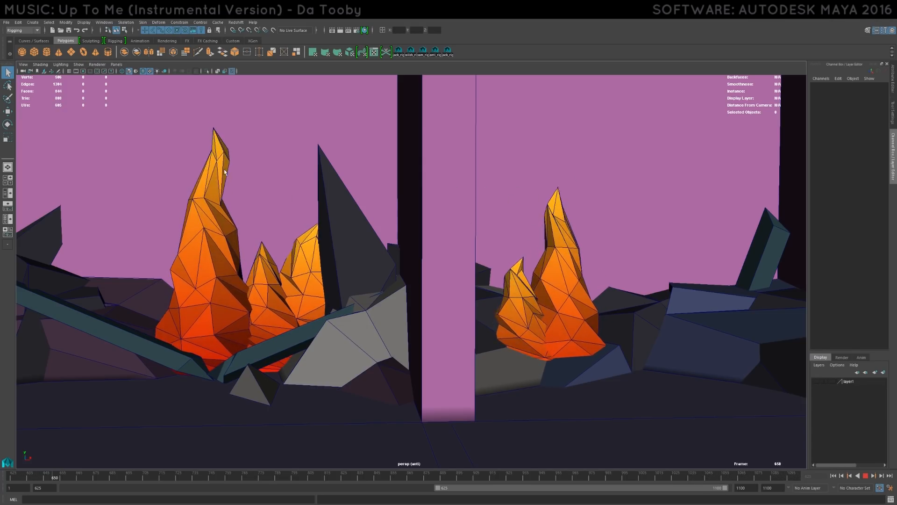
- Inspect each group of flames more closely while the animation plays, and stop the playback
{"action": "middle_click_drag", "start_coordinate": [384, 240], "coordinate": [120, 226], "text": "alt"}
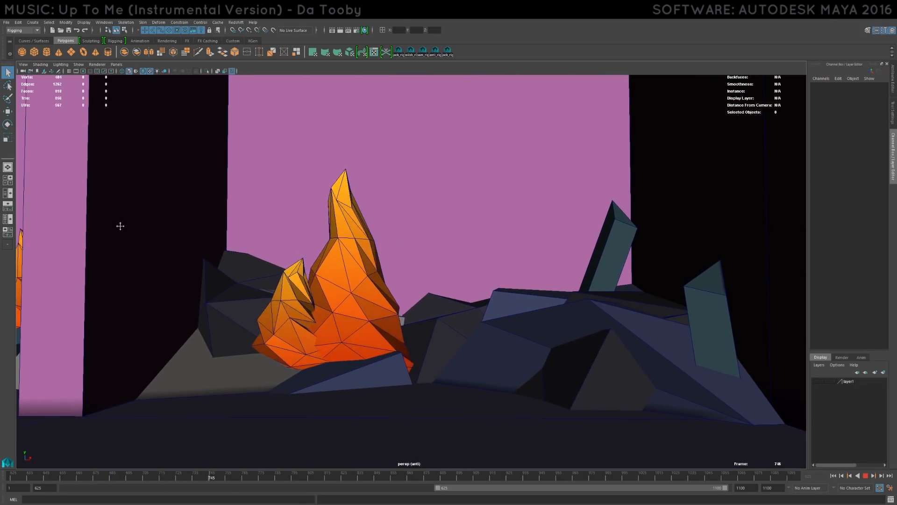
{"action": "middle_click_drag", "start_coordinate": [325, 228], "coordinate": [435, 251], "text": "alt"}
{"action": "left_click_drag", "start_coordinate": [434, 251], "coordinate": [540, 258], "text": "alt"}
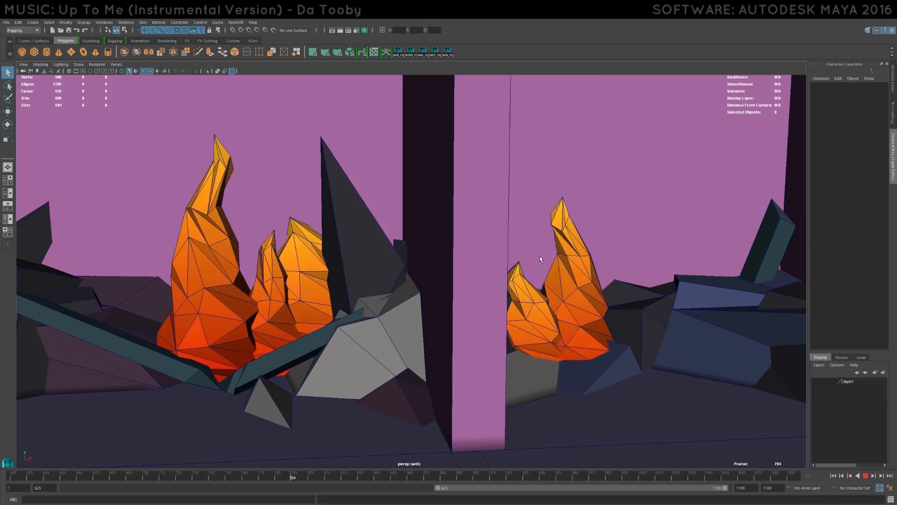
{"action": "middle_click_drag", "start_coordinate": [435, 275], "coordinate": [486, 248], "text": "alt"}
{"action": "left_click_drag", "start_coordinate": [486, 249], "coordinate": [484, 253], "text": "alt"}
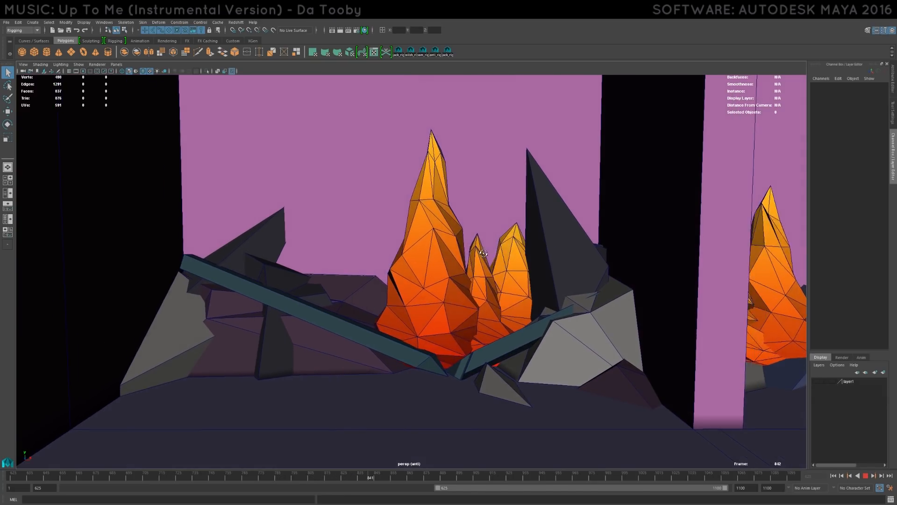
{"action": "middle_click_drag", "start_coordinate": [484, 254], "coordinate": [437, 242], "text": "alt"}
{"action": "scroll", "coordinate": [427, 222], "scroll_direction": "up", "scroll_amount": 2}
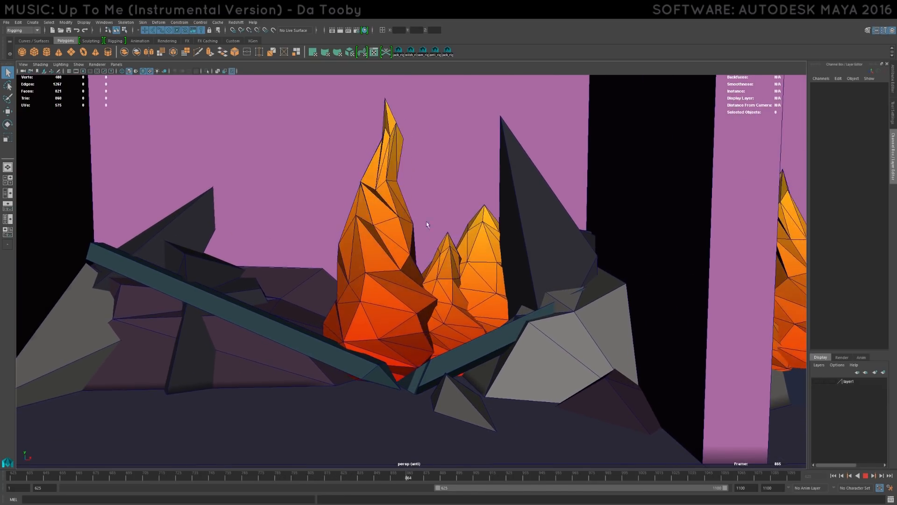
{"action": "left_click", "coordinate": [866, 475]}
- Show the Graph Editor below the perspective view and compare the animation curves of the three flames beside the tall dark spike
{"action": "left_click", "coordinate": [472, 232]}
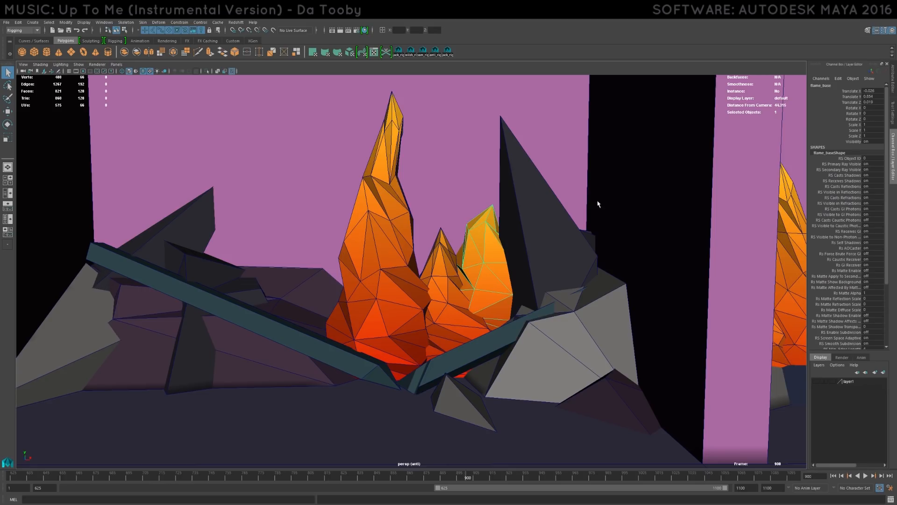
{"action": "left_click", "coordinate": [7, 206]}
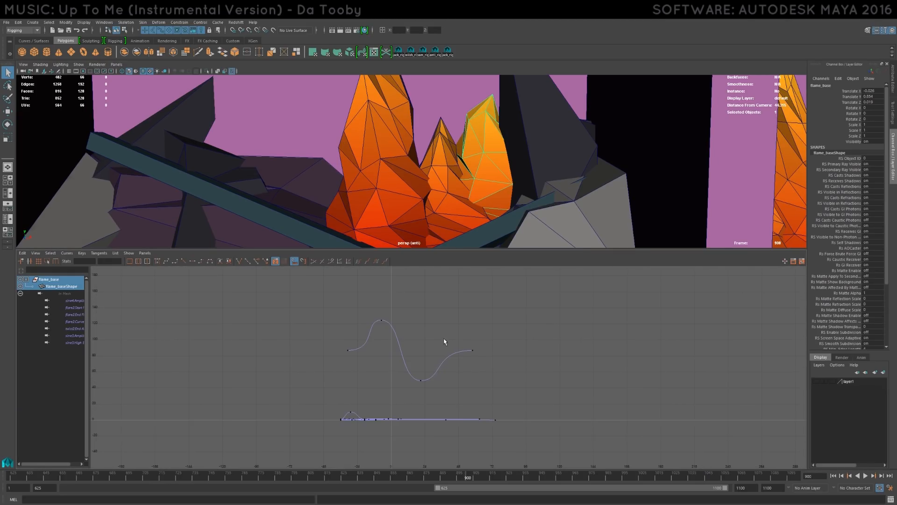
{"action": "left_click_drag", "start_coordinate": [316, 439], "coordinate": [499, 303]}
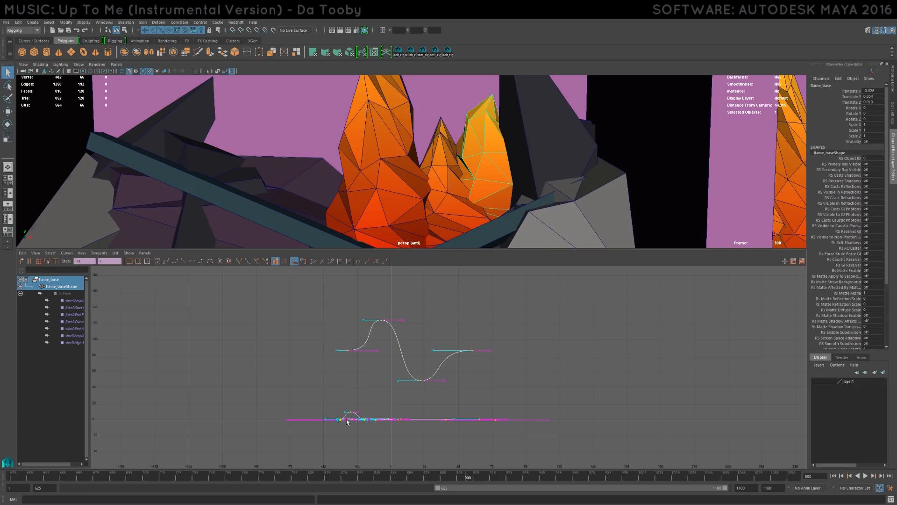
{"action": "left_click", "coordinate": [436, 188]}
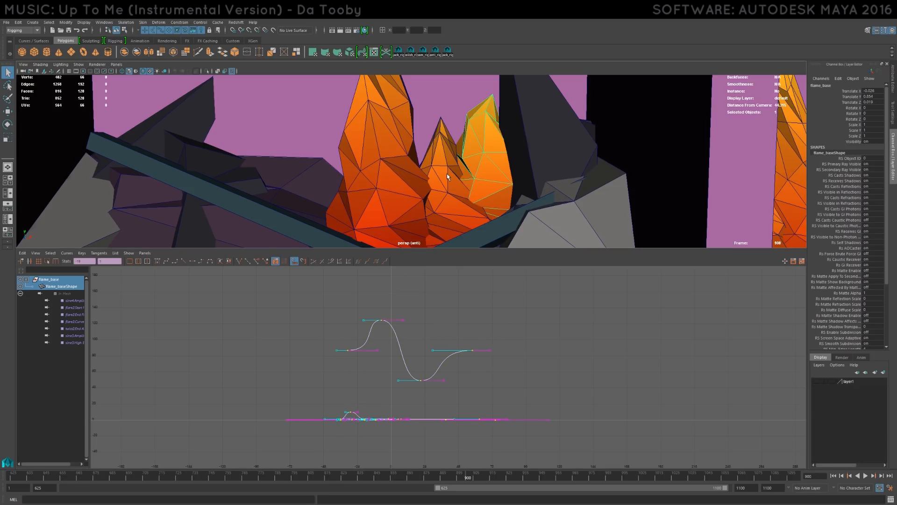
{"action": "left_click", "coordinate": [378, 194]}
{"action": "left_click", "coordinate": [493, 157]}
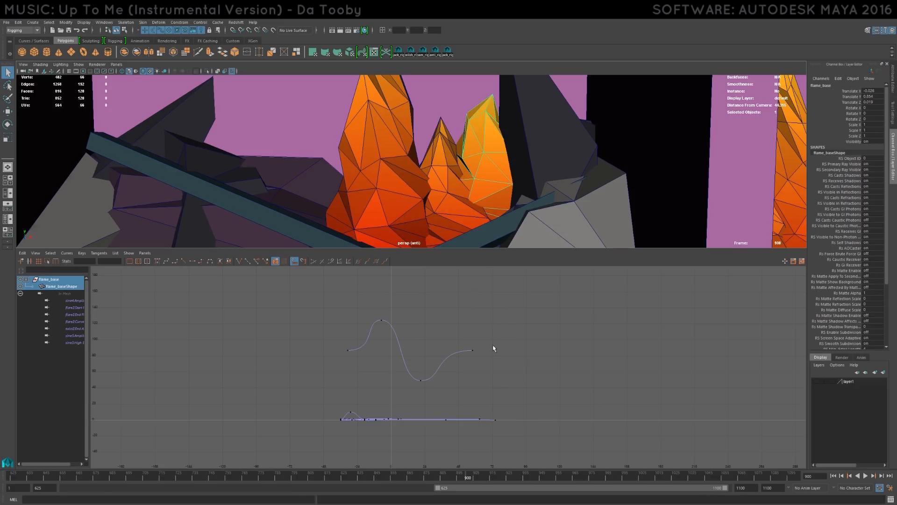
- Try shifting all animation curve keys of the flame nearest the dark spike in time, and undo the shift
{"action": "key", "text": "w"}
{"action": "middle_click_drag", "start_coordinate": [473, 313], "coordinate": [519, 323], "text": "shift"}
{"action": "key", "text": "ctrl+z"}
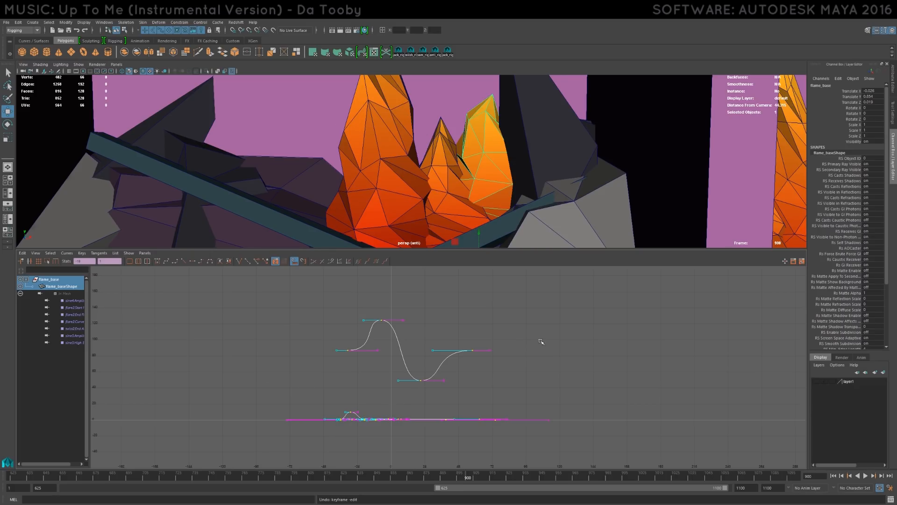
- Maximize the perspective view, clear the selection and play the whole flame scene from its first frame, 625
{"action": "key", "text": "space"}
{"action": "scroll", "coordinate": [475, 311], "scroll_direction": "down", "scroll_amount": 5}
{"action": "scroll", "coordinate": [494, 424], "scroll_direction": "down", "scroll_amount": 5}
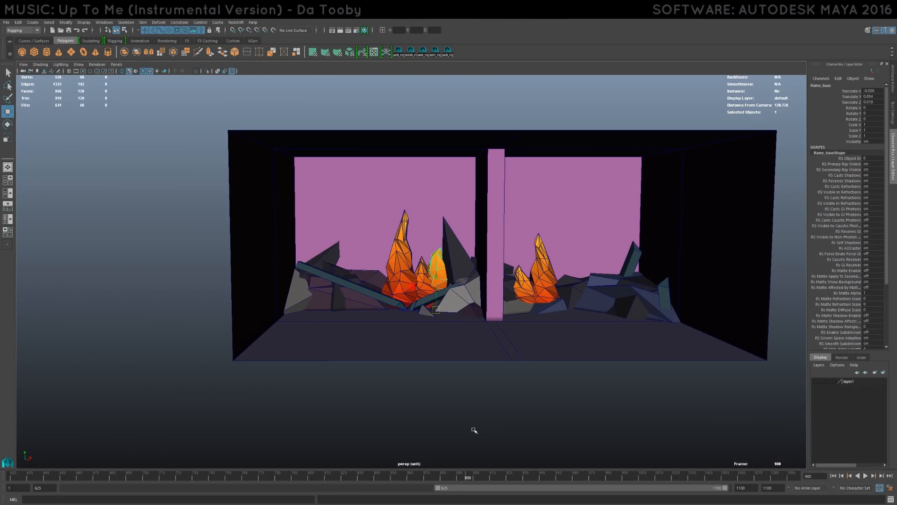
{"action": "left_click", "coordinate": [481, 428]}
{"action": "scroll", "coordinate": [461, 285], "scroll_direction": "up", "scroll_amount": 8}
{"action": "left_click_drag", "start_coordinate": [463, 282], "coordinate": [451, 276], "text": "alt"}
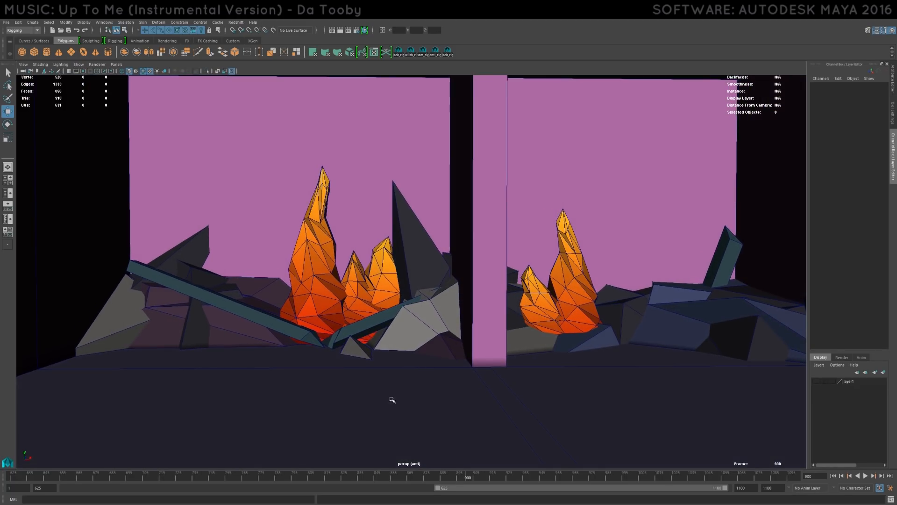
{"action": "left_click_drag", "start_coordinate": [58, 476], "coordinate": [12, 476]}
{"action": "left_click", "coordinate": [866, 475]}
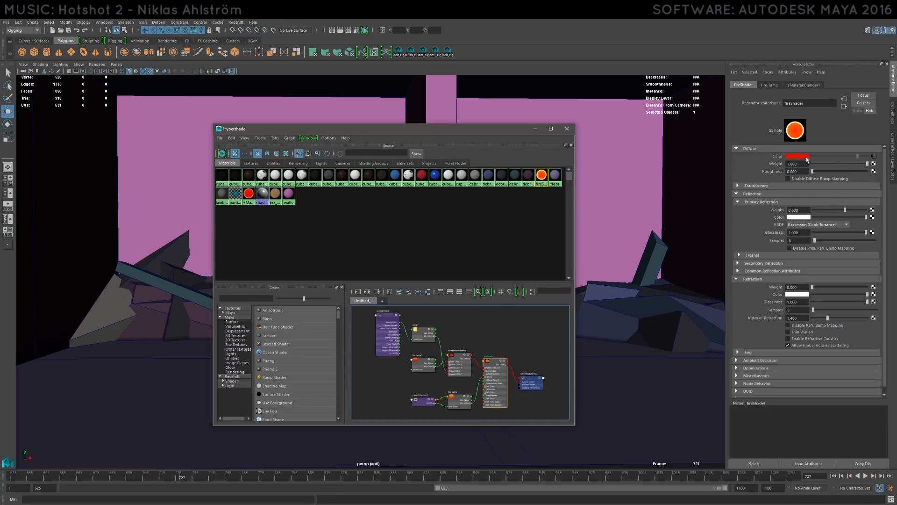
- Move the Hypershade clear of the flame, review the fire_ramp feeding fireShader's diffuse color and return to the shader
{"action": "left_click_drag", "start_coordinate": [374, 128], "coordinate": [238, 135]}
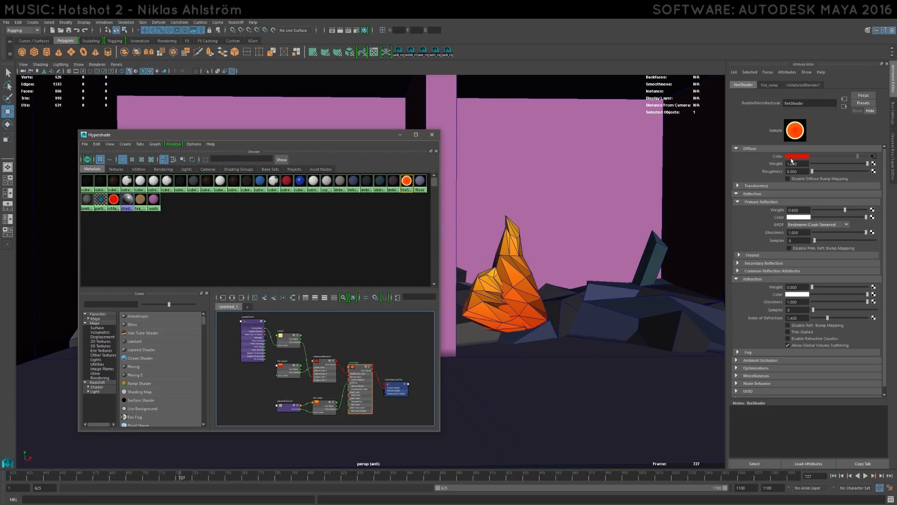
{"action": "left_click", "coordinate": [873, 157]}
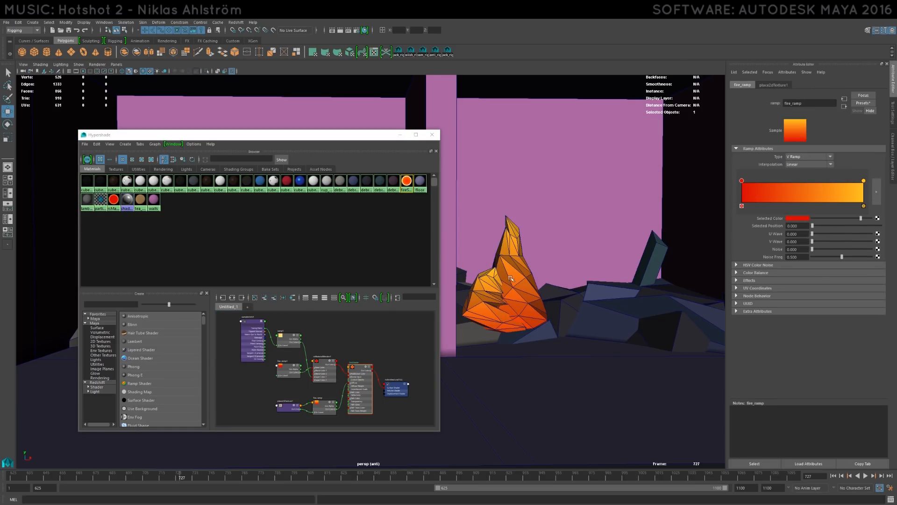
{"action": "left_click", "coordinate": [407, 181]}
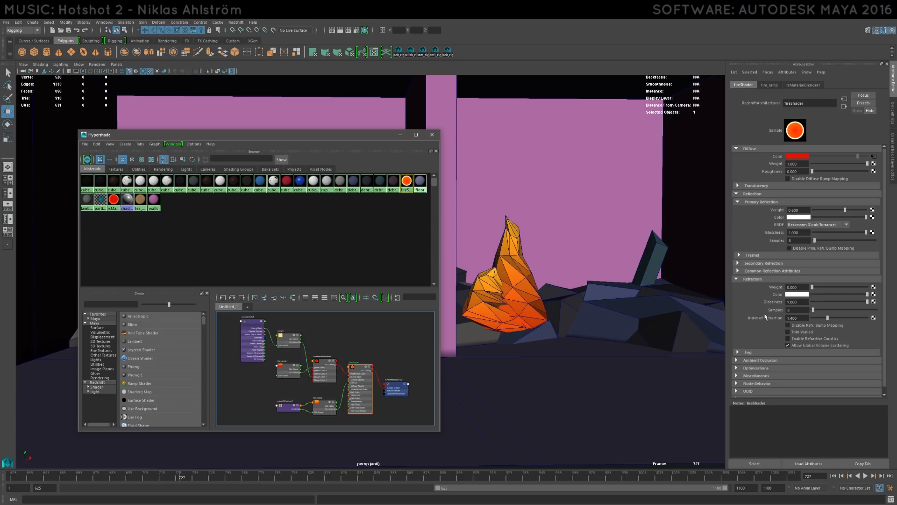
- Expand fireShader's Miscellaneous settings and review rsMaterialBlender1 and fire_ramp1 feeding its incandescent color before returning to the shader
{"action": "left_click", "coordinate": [758, 376]}
{"action": "scroll", "coordinate": [766, 372], "scroll_direction": "down", "scroll_amount": 2}
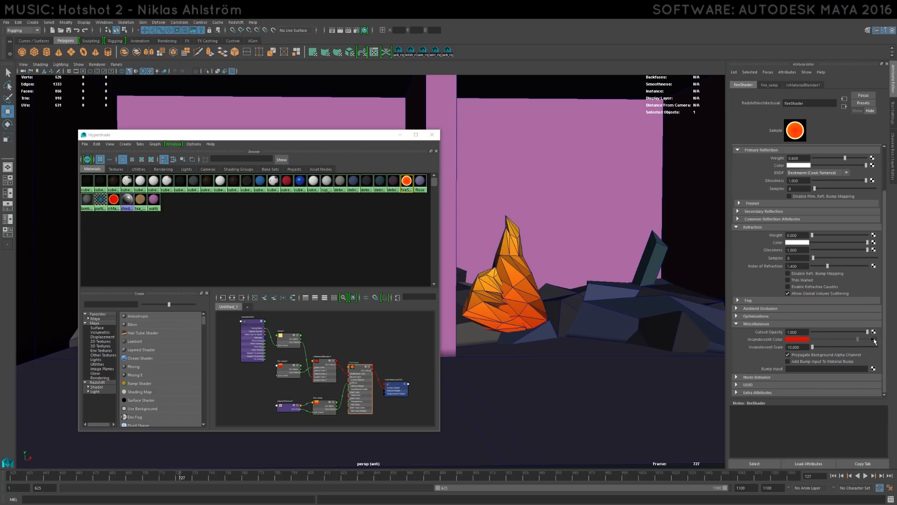
{"action": "left_click", "coordinate": [874, 339]}
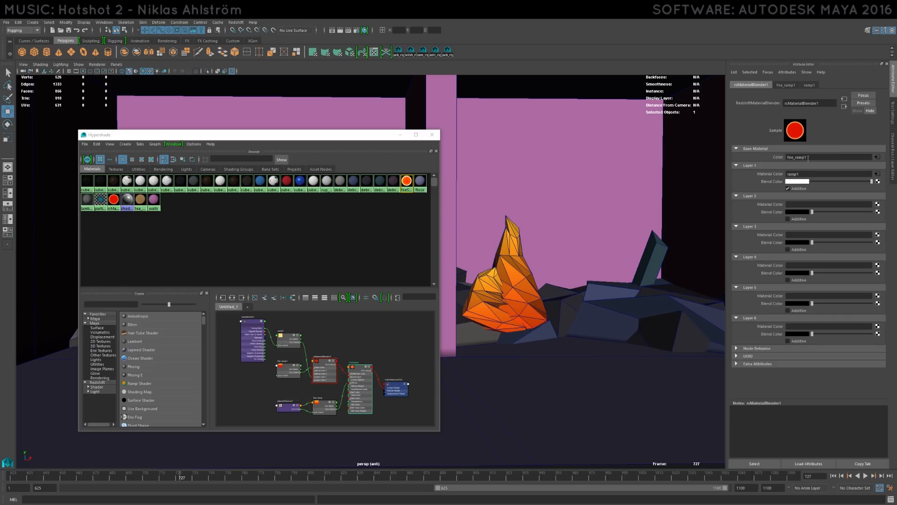
{"action": "left_click", "coordinate": [878, 158]}
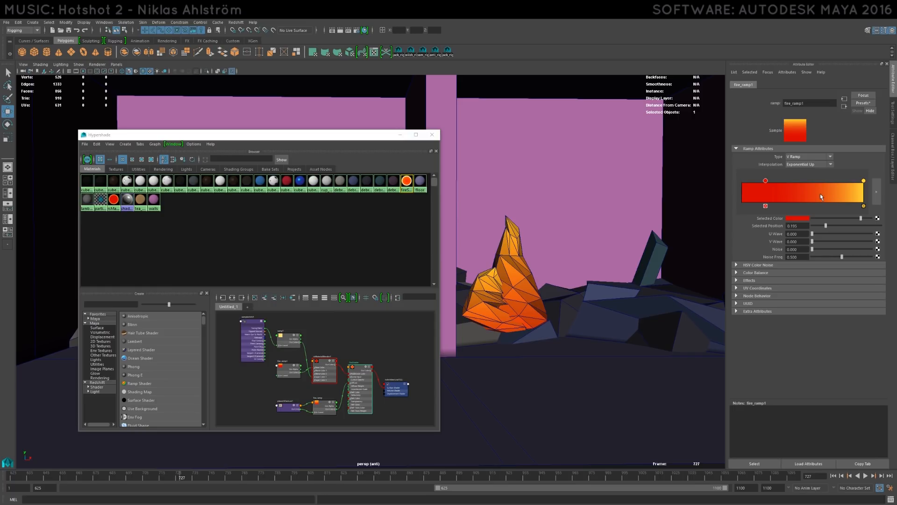
{"action": "left_click", "coordinate": [415, 185]}
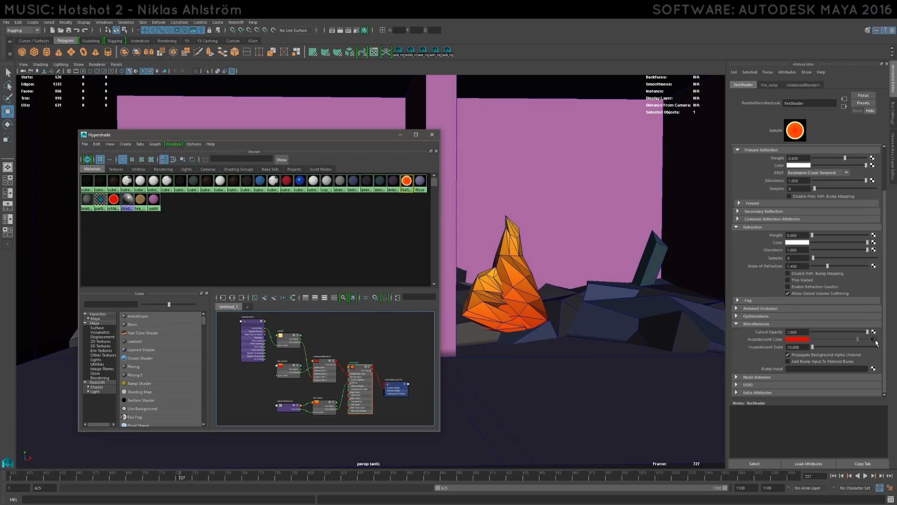
{"action": "scroll", "coordinate": [773, 203], "scroll_direction": "up", "scroll_amount": 2}
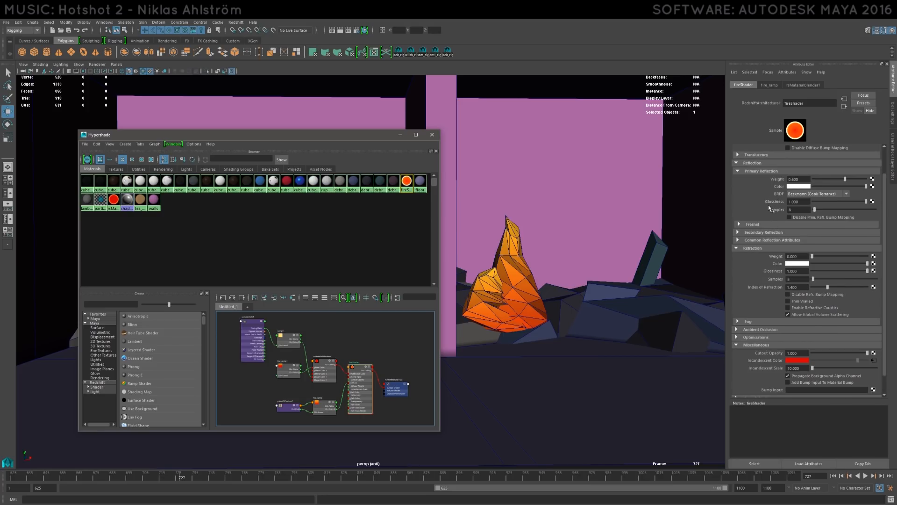
- Open the rsMaterialBlender1 feeding fireShader's incandescent color, examine the ramp1 used as its Layer 1 material color, and return to fireShader
{"action": "scroll", "coordinate": [778, 215], "scroll_direction": "down", "scroll_amount": 2}
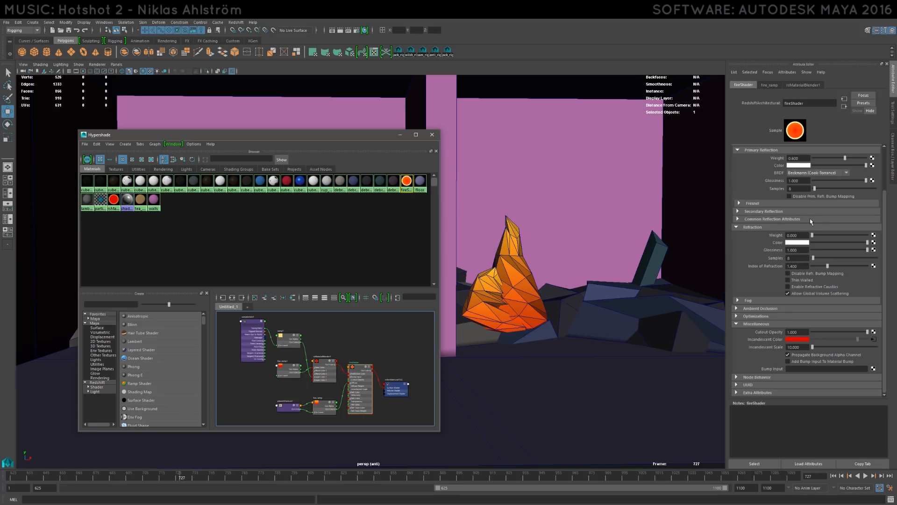
{"action": "left_click", "coordinate": [874, 339]}
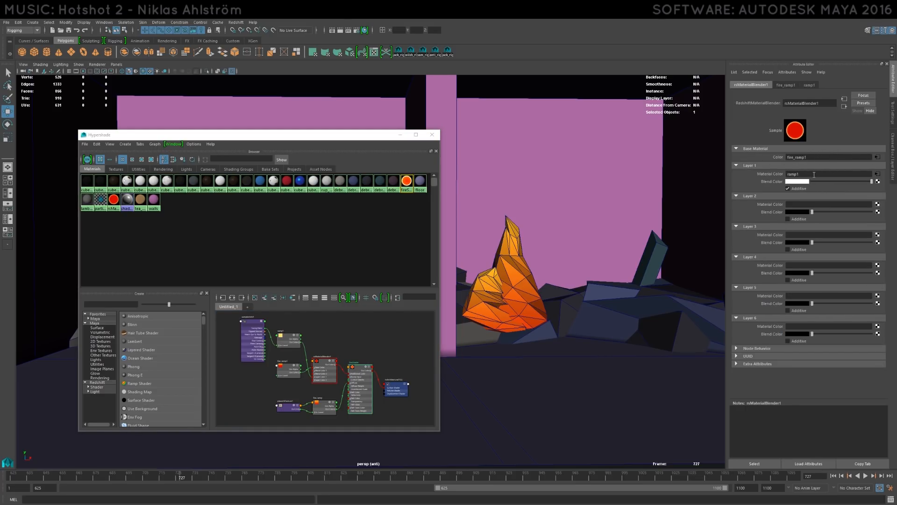
{"action": "left_click", "coordinate": [876, 177]}
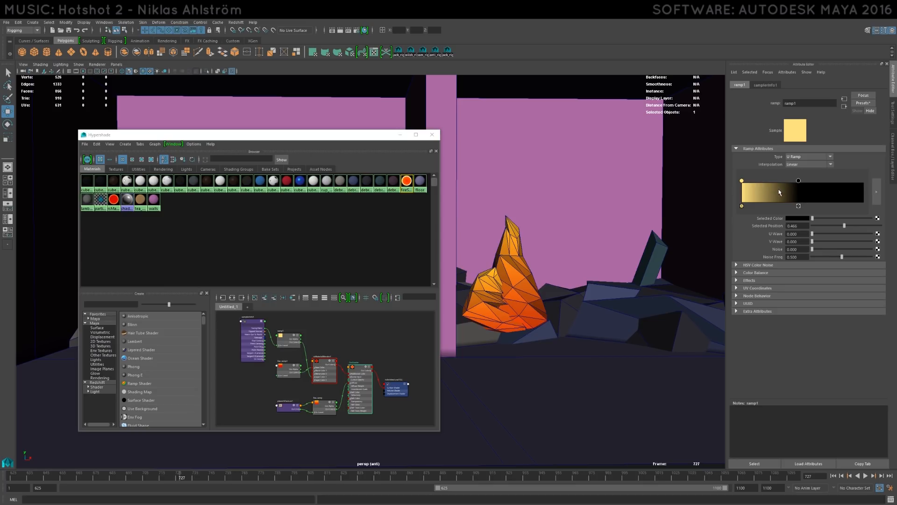
{"action": "left_click", "coordinate": [410, 183]}
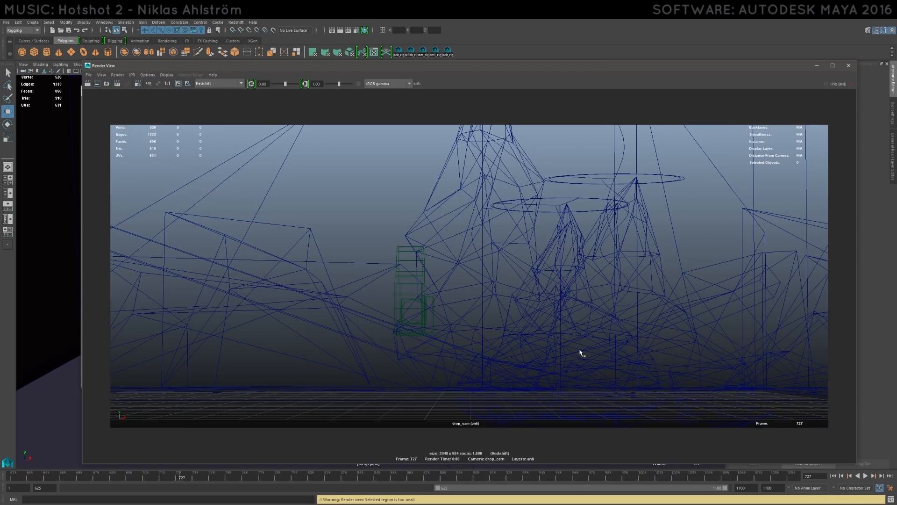
- Move the Render View aside, open the drop_cam camera's Depth Of Field settings from the Hypershade, and bring the Render View back
{"action": "left_click_drag", "start_coordinate": [517, 65], "coordinate": [484, 281]}
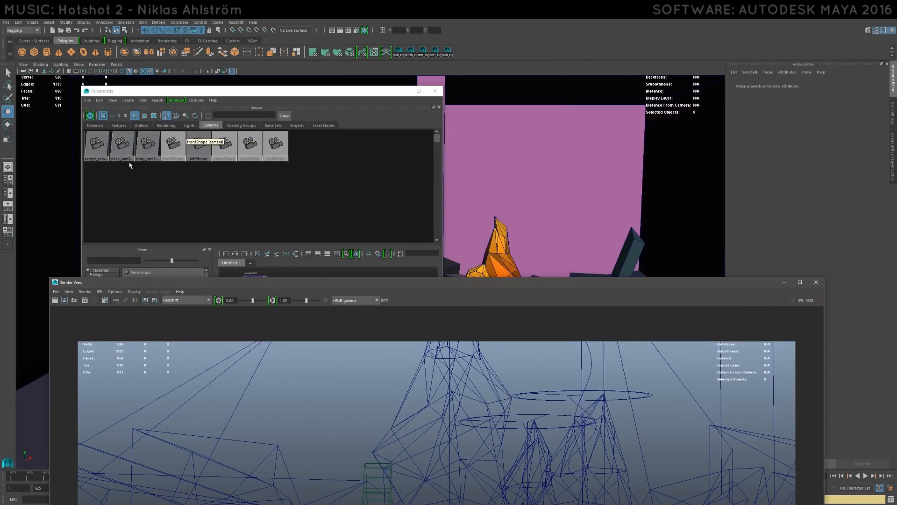
{"action": "left_click", "coordinate": [148, 145]}
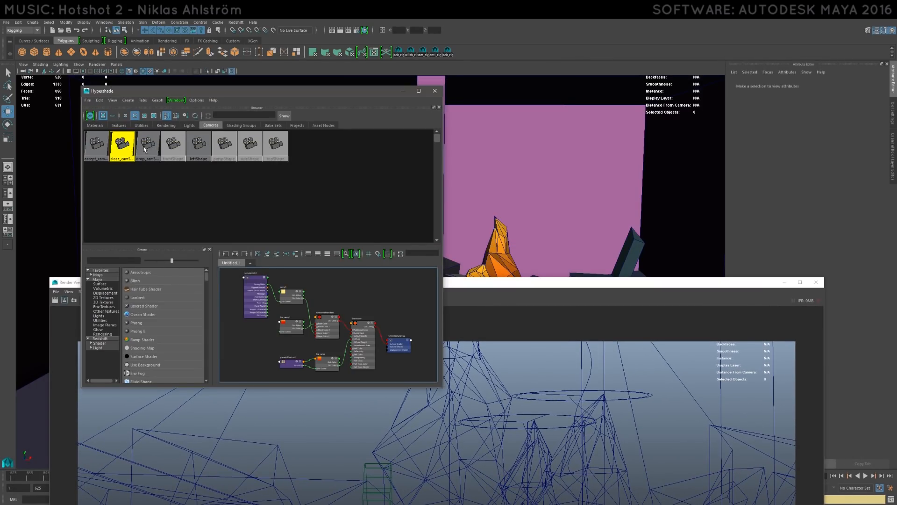
{"action": "left_click", "coordinate": [753, 219]}
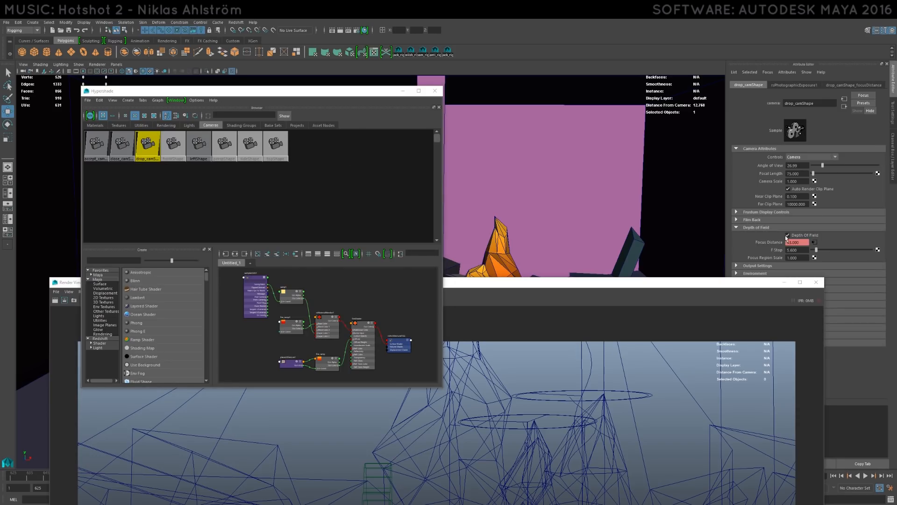
{"action": "left_click_drag", "start_coordinate": [663, 281], "coordinate": [710, 85]}
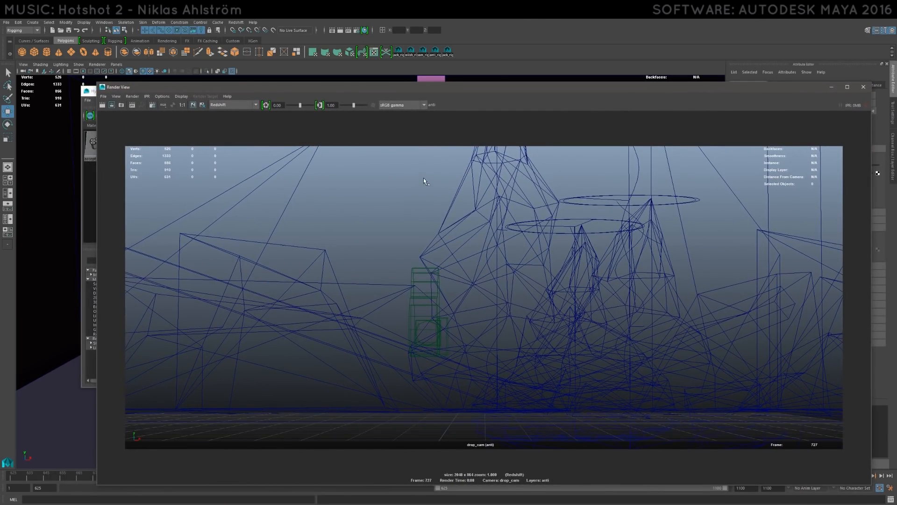
- Render a small region over the flame in the Render View and examine the color gradient and highlights on its facets
{"action": "left_click_drag", "start_coordinate": [572, 282], "coordinate": [580, 285]}
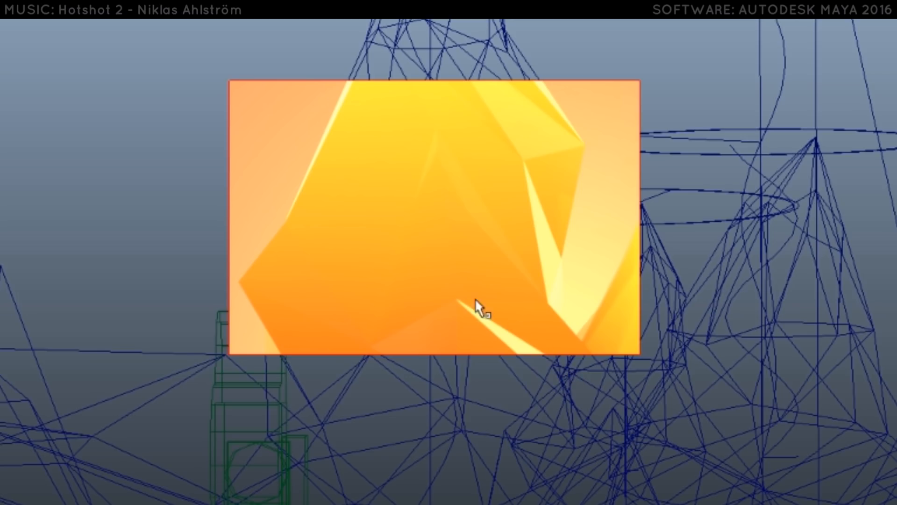
{"action": "left_click", "coordinate": [578, 115]}
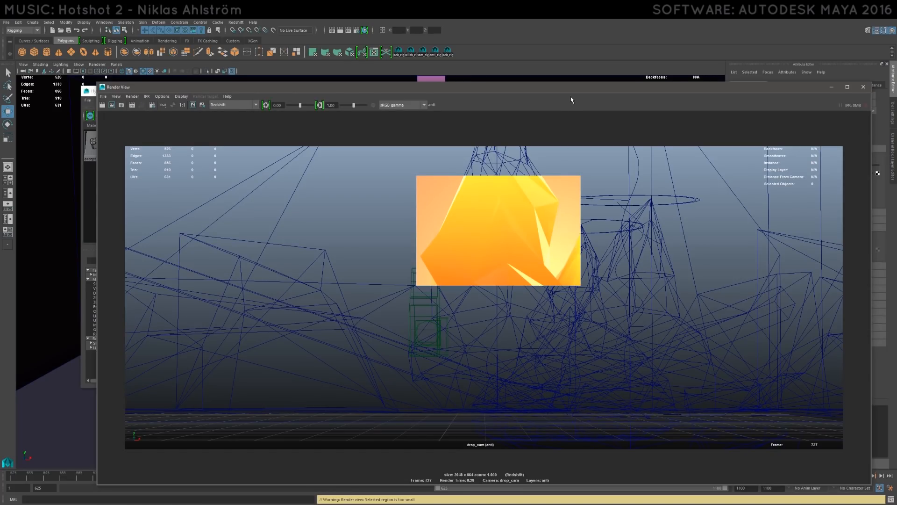
{"action": "left_click_drag", "start_coordinate": [584, 88], "coordinate": [538, 149]}
{"action": "left_click_drag", "start_coordinate": [385, 93], "coordinate": [331, 86]}
{"action": "left_click_drag", "start_coordinate": [491, 152], "coordinate": [516, 124]}
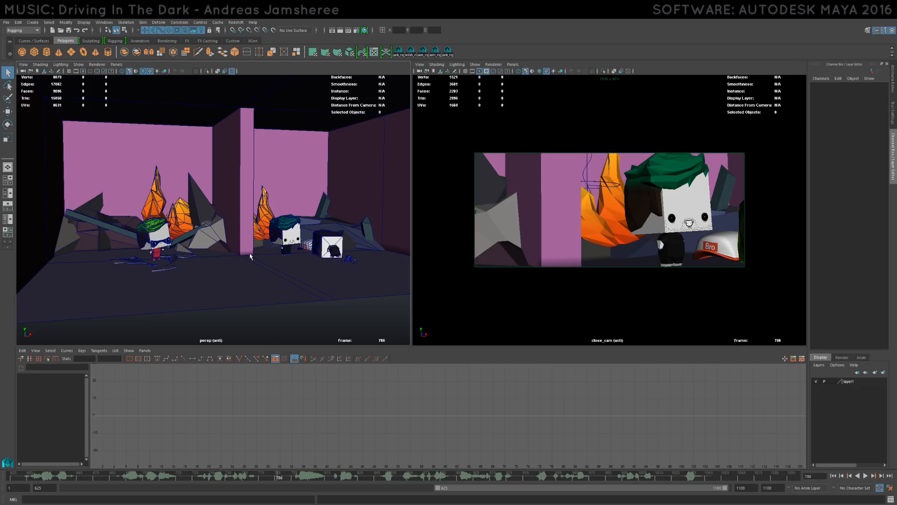
- Play the interior shot from near its start and again from frame 796, and scrub back to frame 786
{"action": "left_click", "coordinate": [25, 478]}
{"action": "key", "text": "alt+shift+v"}
{"action": "key", "text": "alt+v"}
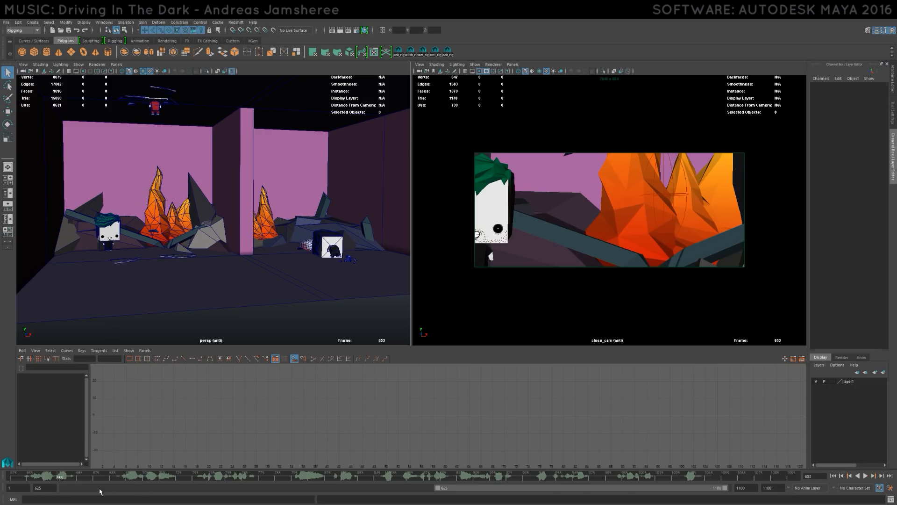
{"action": "left_click_drag", "start_coordinate": [154, 478], "coordinate": [295, 478]}
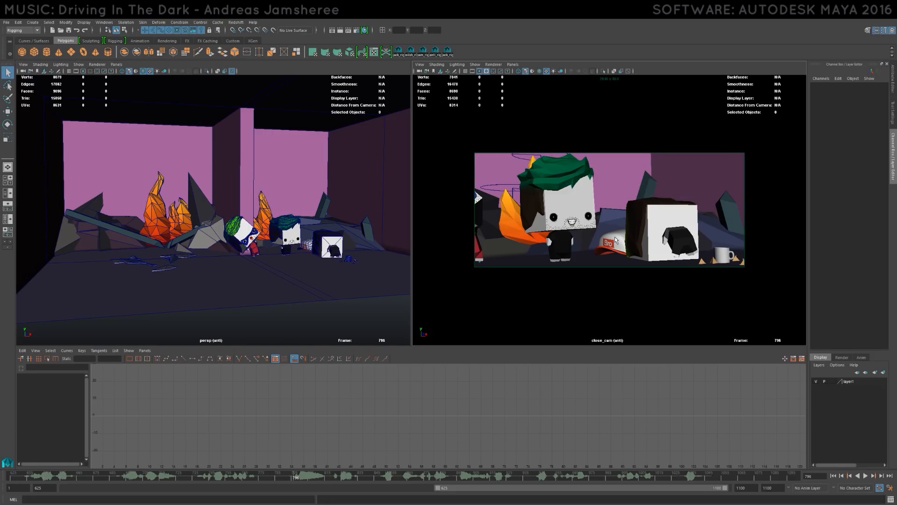
{"action": "key", "text": "alt+v"}
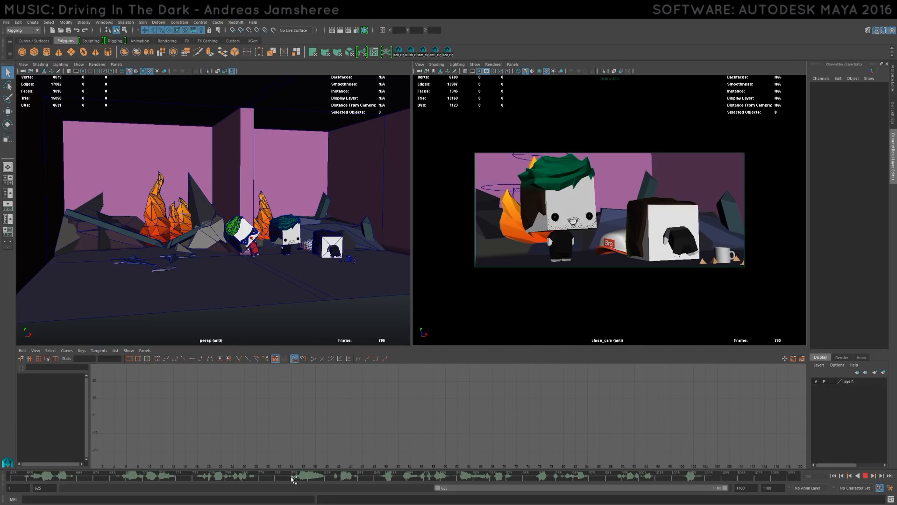
{"action": "left_click_drag", "start_coordinate": [377, 483], "coordinate": [279, 487]}
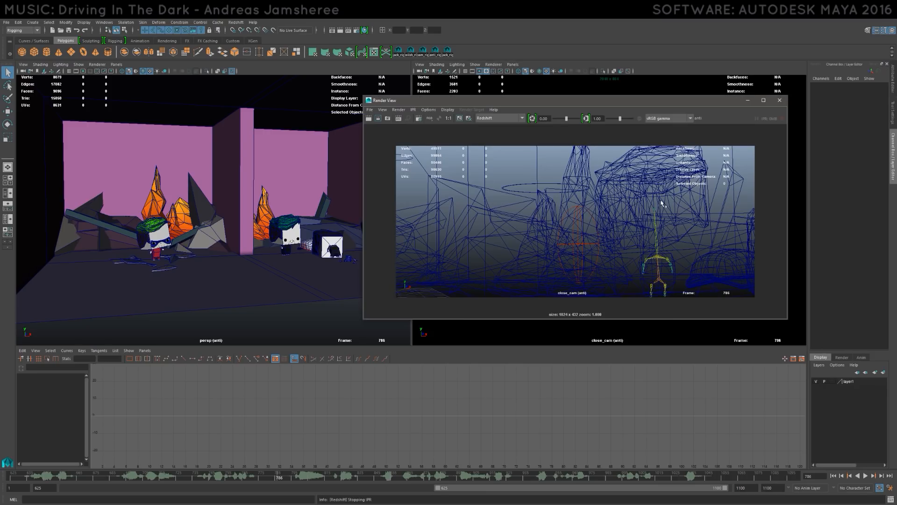
- Start an IPR render of close_cam at frame 786 and update it at frames 796 and 803
{"action": "left_click", "coordinate": [399, 119]}
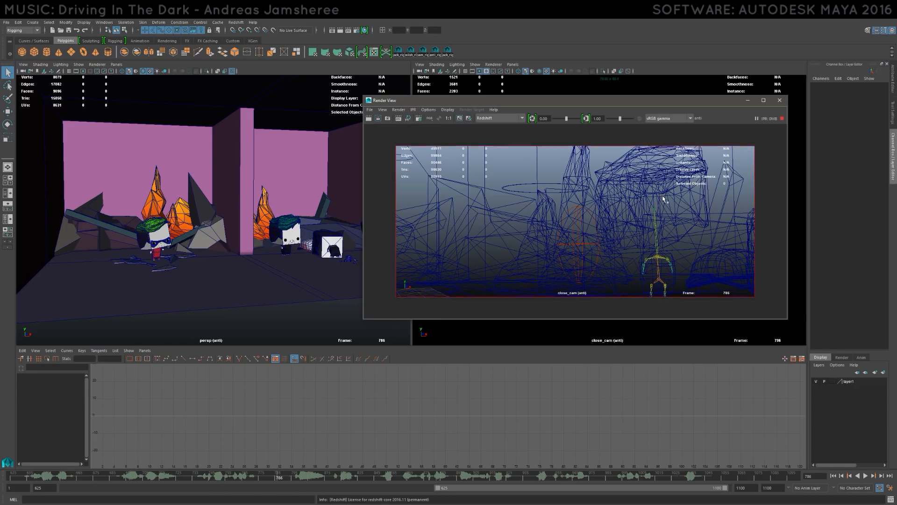
{"action": "left_click_drag", "start_coordinate": [625, 104], "coordinate": [429, 81]}
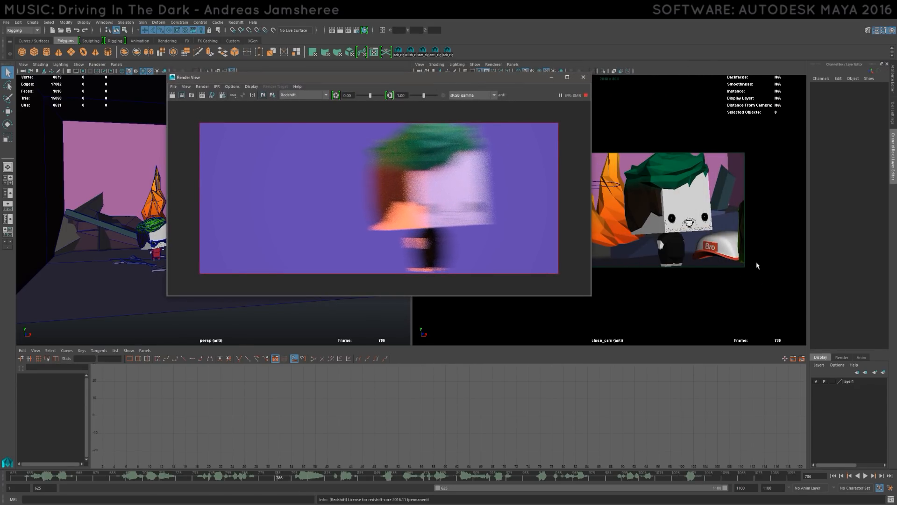
{"action": "left_click_drag", "start_coordinate": [280, 476], "coordinate": [297, 480]}
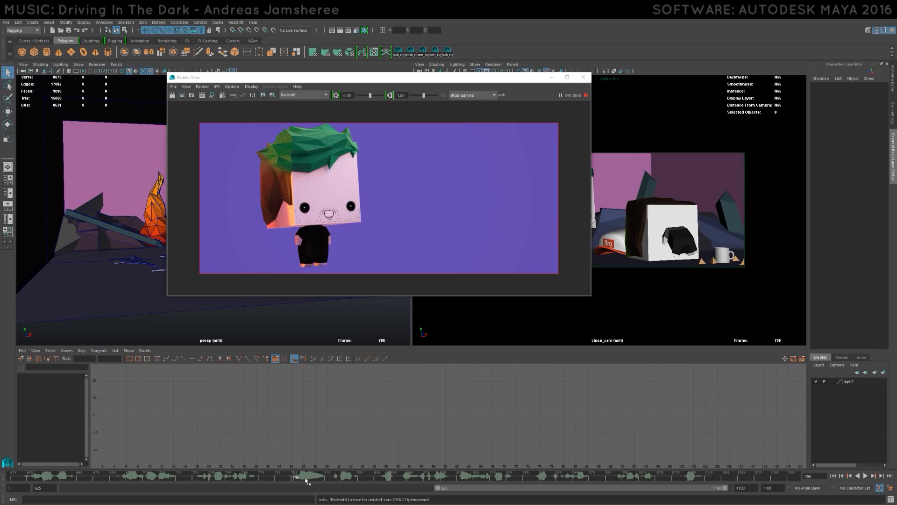
{"action": "left_click", "coordinate": [306, 479]}
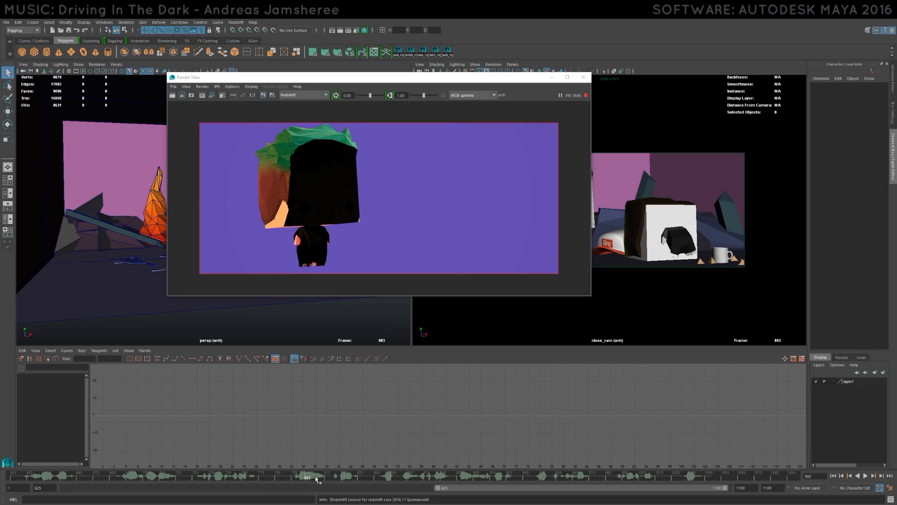
{"action": "left_click", "coordinate": [308, 480]}
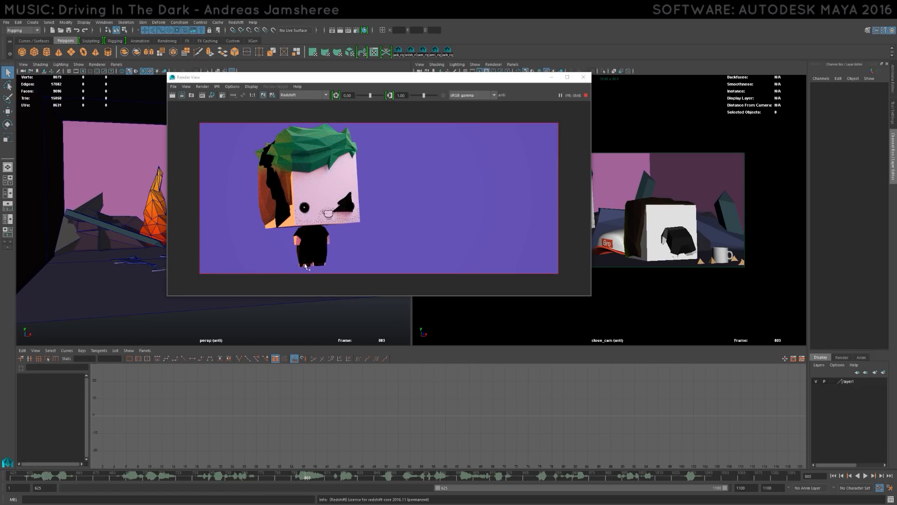
- Stop the IPR render and close the Render View
{"action": "left_click_drag", "start_coordinate": [457, 78], "coordinate": [505, 89]}
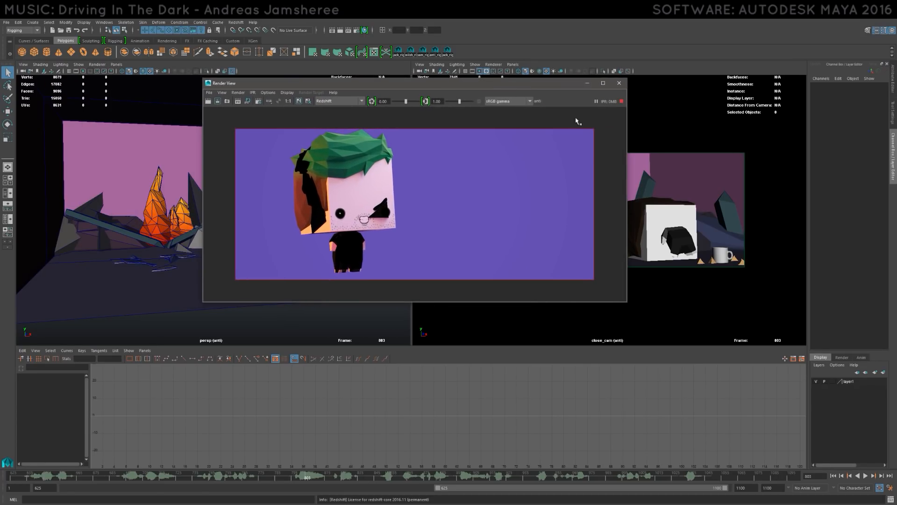
{"action": "left_click", "coordinate": [623, 102]}
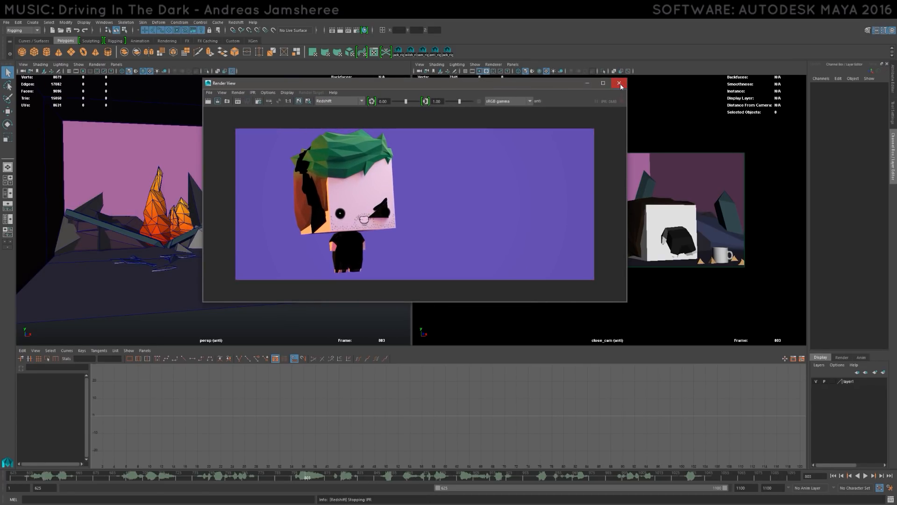
{"action": "left_click", "coordinate": [619, 84]}
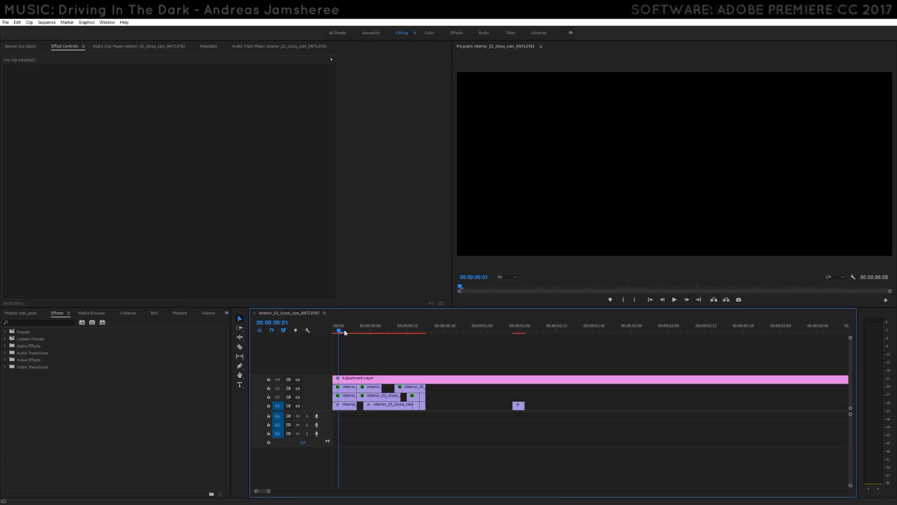
- In Premiere Pro, scrub back and forth through the layered close_cam clips to examine the character's color-distortion and motion effect
{"action": "left_click", "coordinate": [357, 331]}
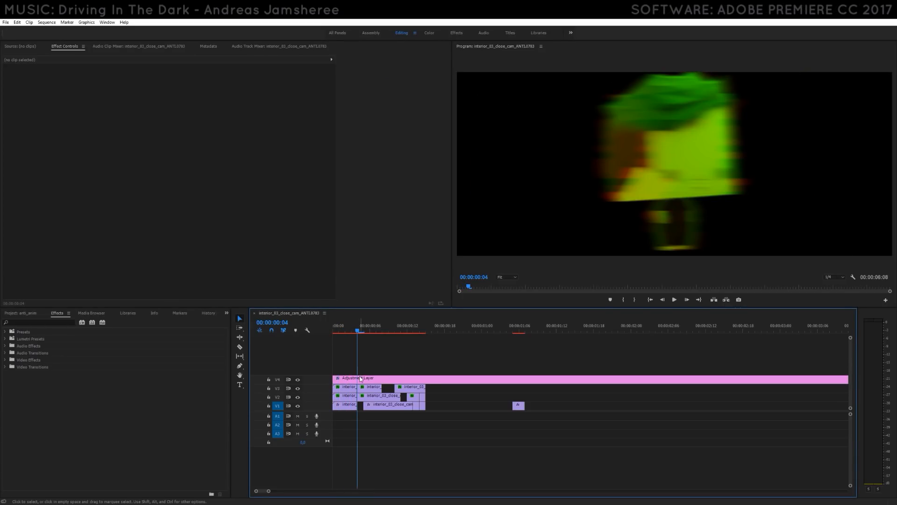
{"action": "left_click_drag", "start_coordinate": [356, 331], "coordinate": [414, 338]}
{"action": "left_click", "coordinate": [420, 333]}
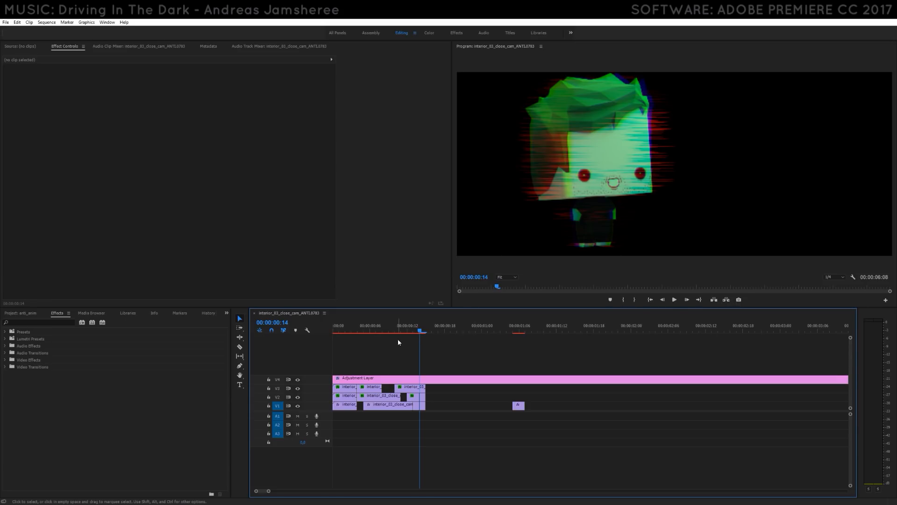
{"action": "left_click_drag", "start_coordinate": [420, 333], "coordinate": [345, 335]}
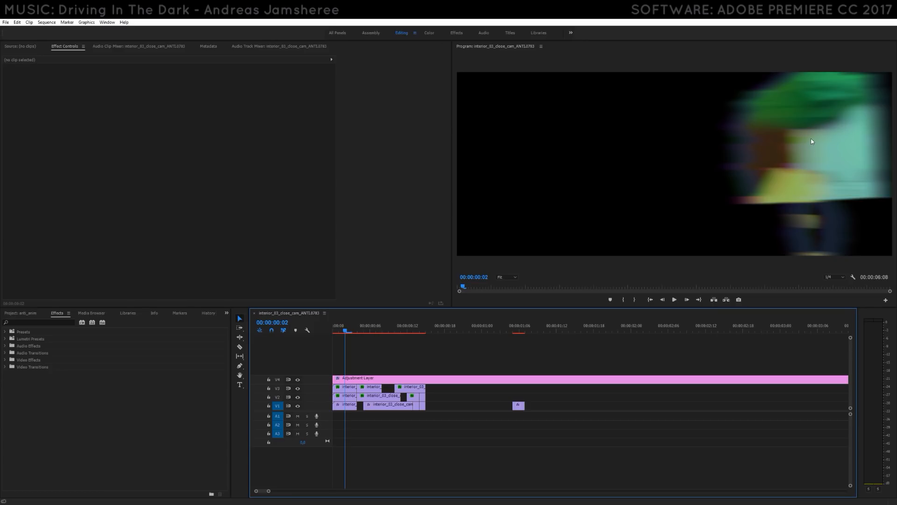
{"action": "left_click_drag", "start_coordinate": [347, 332], "coordinate": [442, 335]}
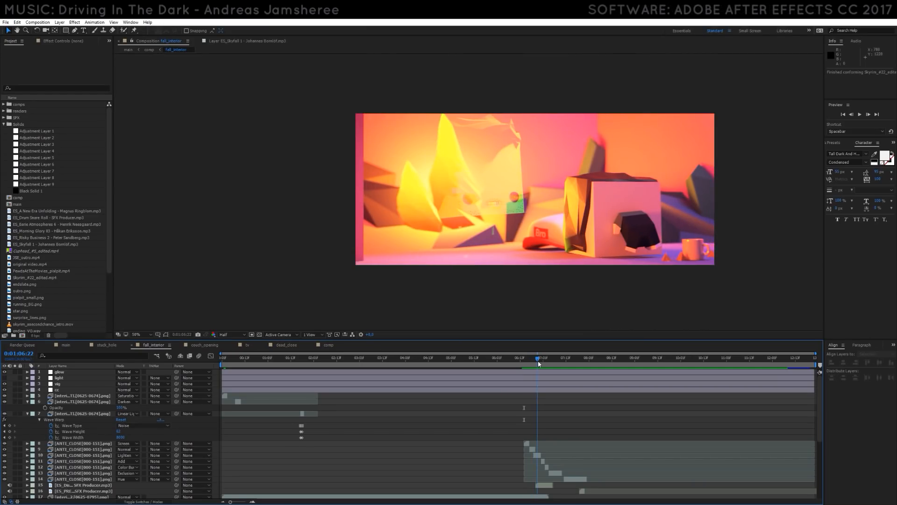
- In After Effects, scrub the fall_interior composition across the staggered ANTI_CLOSE layers to examine how their blending modes combine
{"action": "left_click_drag", "start_coordinate": [538, 366], "coordinate": [551, 368]}
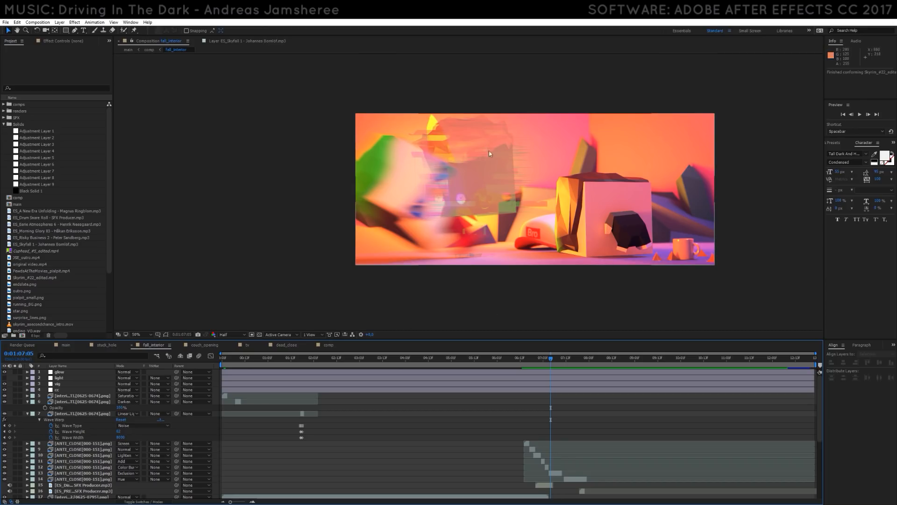
{"action": "left_click_drag", "start_coordinate": [559, 367], "coordinate": [538, 366]}
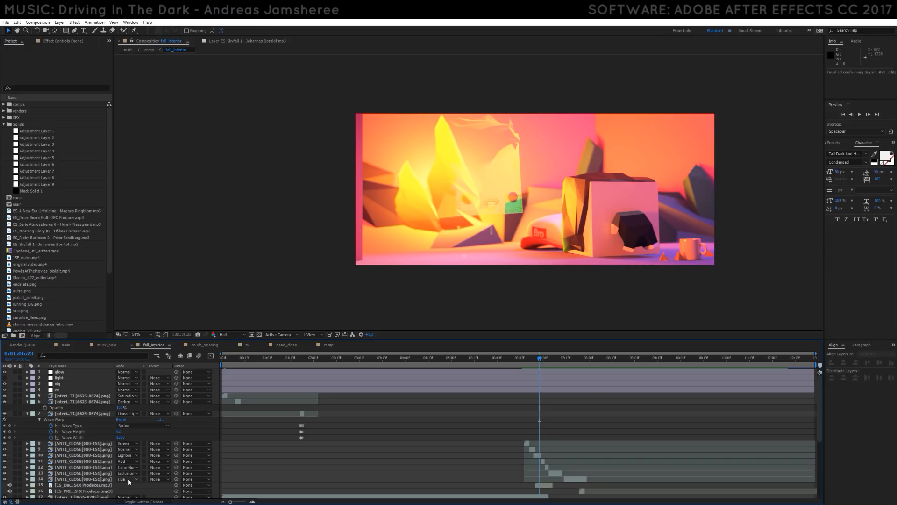
{"action": "left_click_drag", "start_coordinate": [532, 365], "coordinate": [675, 367]}
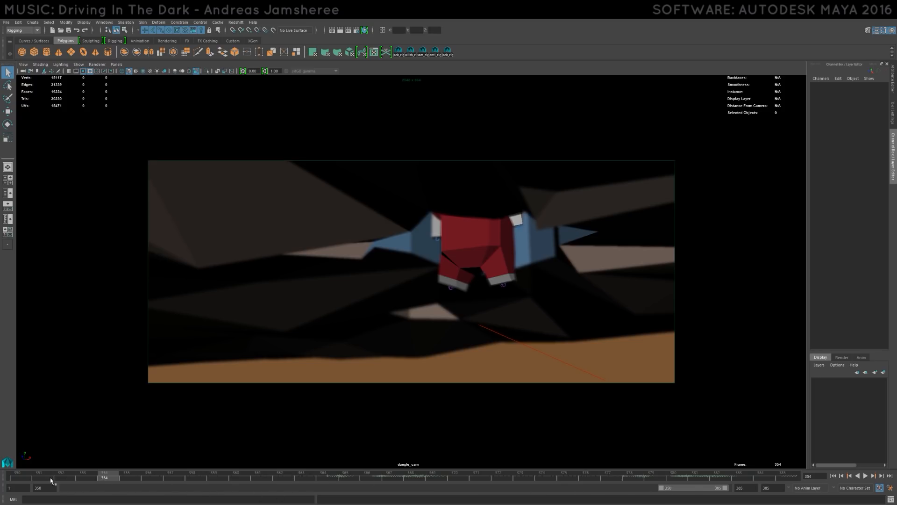
- In Maya, play the dangle_cam shot from frame 351 and move to frame 384
{"action": "left_click_drag", "start_coordinate": [25, 478], "coordinate": [41, 477]}
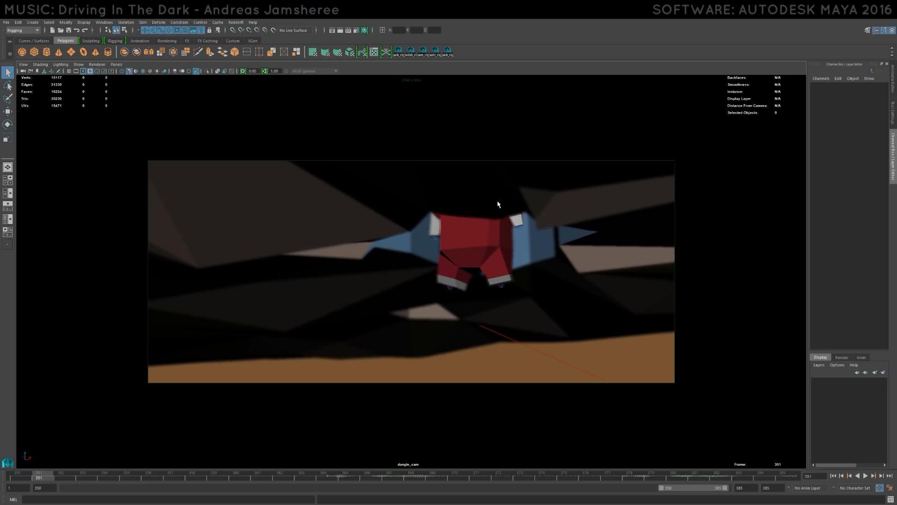
{"action": "key", "text": "alt+v"}
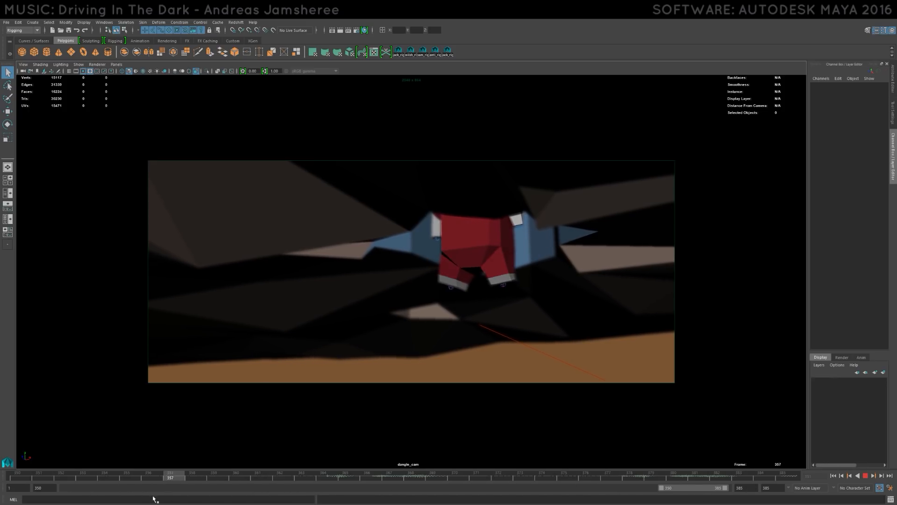
{"action": "left_click", "coordinate": [760, 477]}
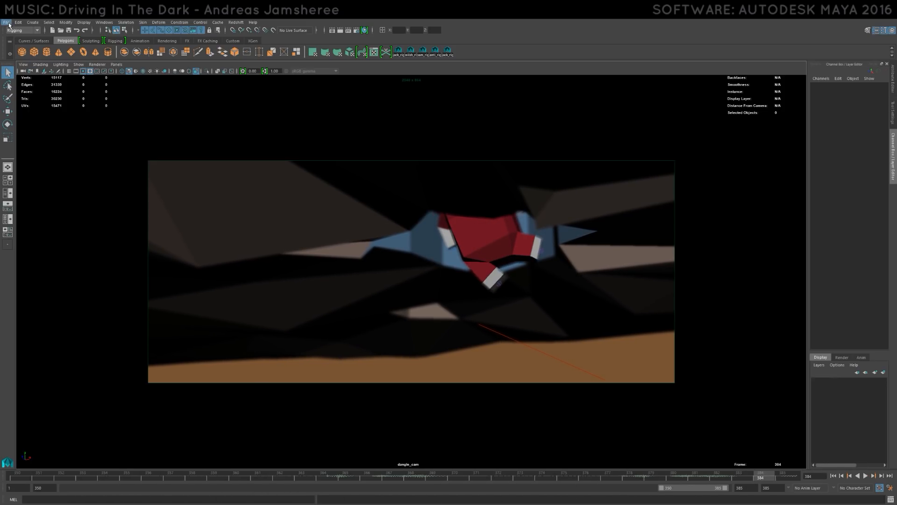
- Show the perspective and camera views together and examine the dangling character's head and skeleton up close in the perspective view
{"action": "key", "text": "space"}
{"action": "middle_click_drag", "start_coordinate": [243, 253], "coordinate": [186, 226], "text": "alt"}
{"action": "scroll", "coordinate": [186, 227], "scroll_direction": "up", "scroll_amount": 5}
{"action": "left_click_drag", "start_coordinate": [186, 226], "coordinate": [190, 229], "text": "alt"}
{"action": "middle_click_drag", "start_coordinate": [190, 228], "coordinate": [228, 220], "text": "alt"}
{"action": "scroll", "coordinate": [249, 231], "scroll_direction": "up", "scroll_amount": 4}
{"action": "middle_click_drag", "start_coordinate": [242, 152], "coordinate": [248, 156], "text": "alt"}
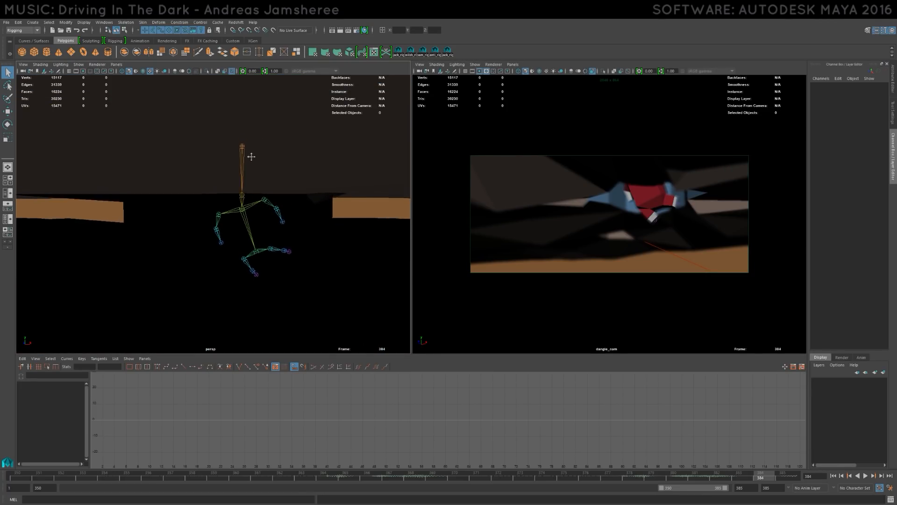
{"action": "scroll", "coordinate": [251, 167], "scroll_direction": "down", "scroll_amount": 2}
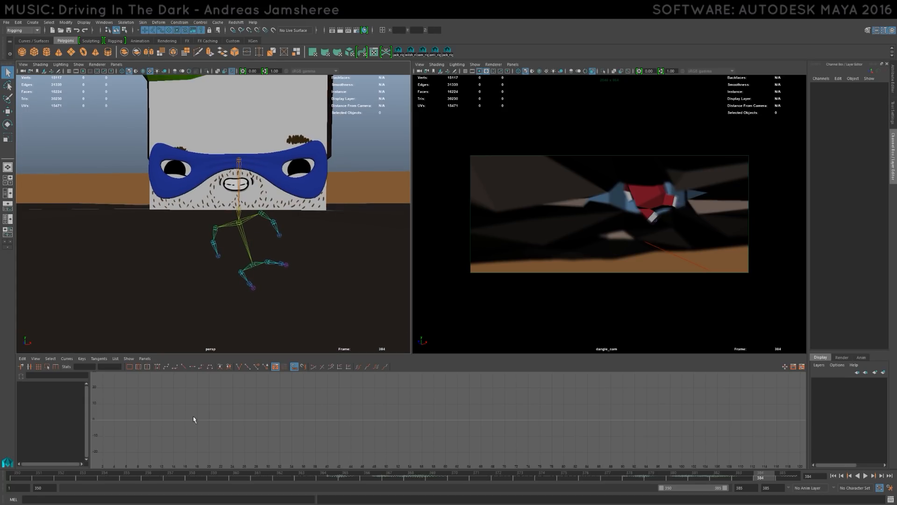
- Play the dangle_cam shot, move back to frame 356 and examine the character's skeleton in the perspective view
{"action": "left_click", "coordinate": [48, 477]}
{"action": "key", "text": "alt+v"}
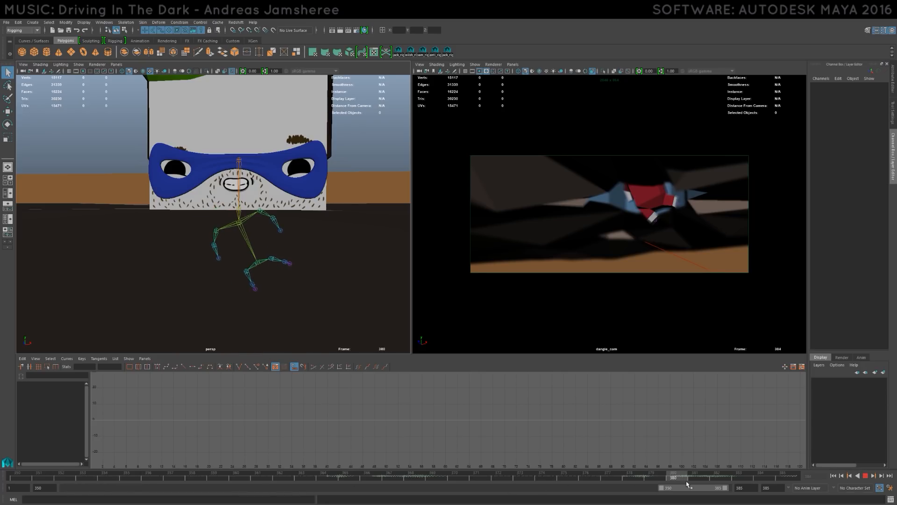
{"action": "left_click_drag", "start_coordinate": [306, 478], "coordinate": [153, 483]}
{"action": "scroll", "coordinate": [214, 258], "scroll_direction": "up", "scroll_amount": 5}
{"action": "middle_click_drag", "start_coordinate": [217, 273], "coordinate": [204, 255], "text": "alt"}
{"action": "scroll", "coordinate": [264, 257], "scroll_direction": "down", "scroll_amount": 3}
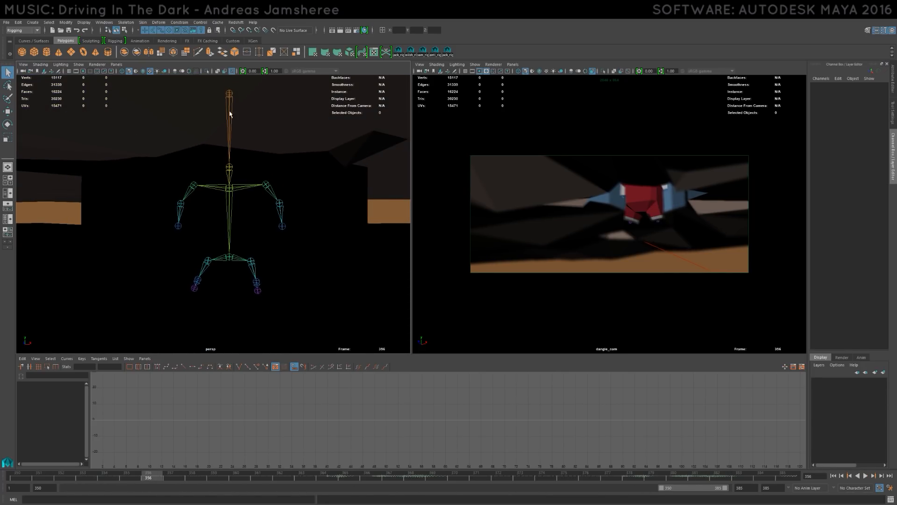
- Open the scene with the character's rig and frame the head and body from the front in the perspective view
{"action": "left_click", "coordinate": [6, 21]}
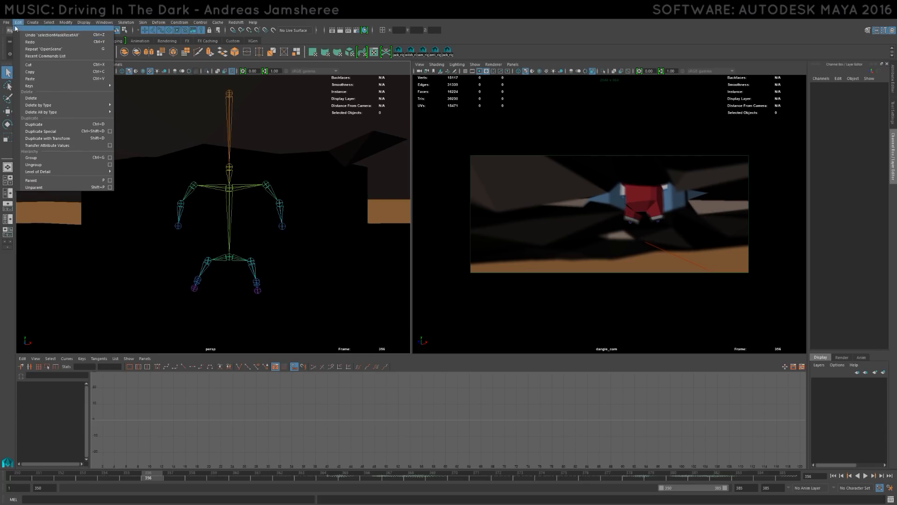
{"action": "left_click", "coordinate": [26, 42]}
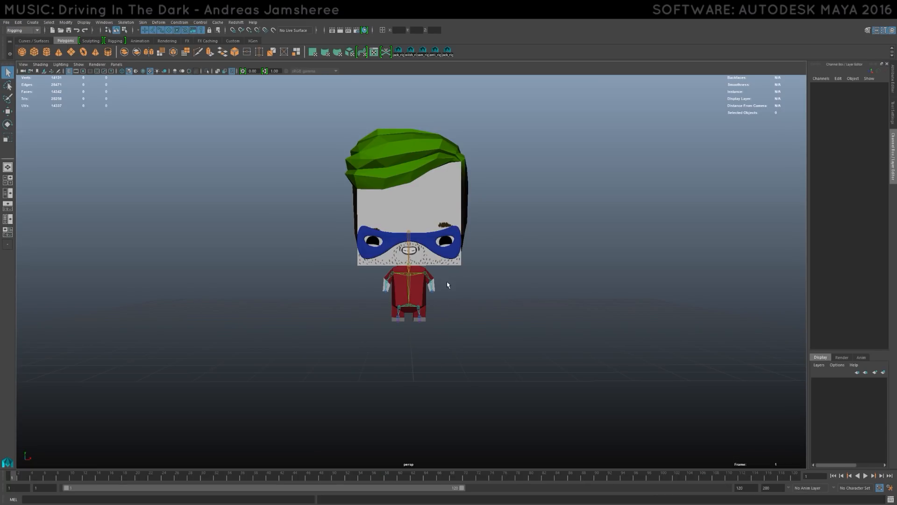
{"action": "left_click_drag", "start_coordinate": [448, 286], "coordinate": [333, 268], "text": "alt"}
{"action": "middle_click_drag", "start_coordinate": [333, 268], "coordinate": [394, 271], "text": "alt"}
{"action": "scroll", "coordinate": [409, 291], "scroll_direction": "up", "scroll_amount": 4}
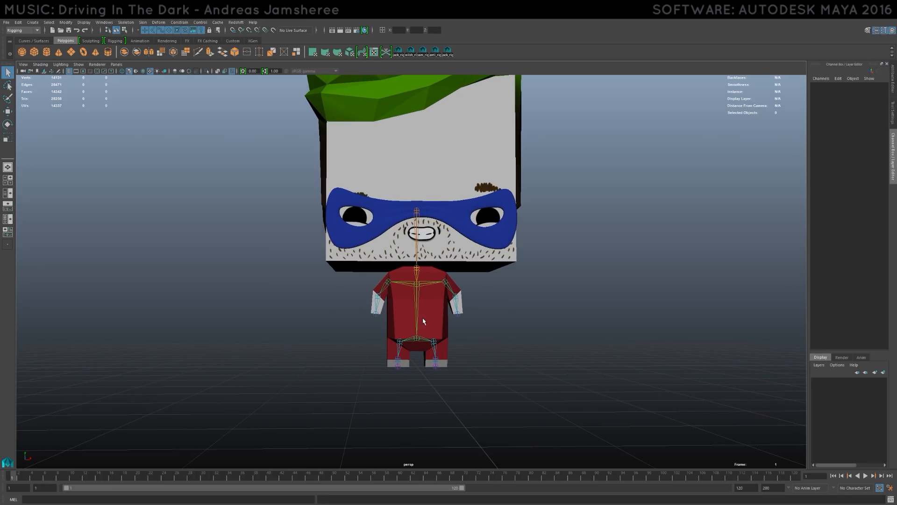
- Try rotating the chest joint, undo it, and tilt the head joint to test how the rig turns the character
{"action": "left_click", "coordinate": [423, 287]}
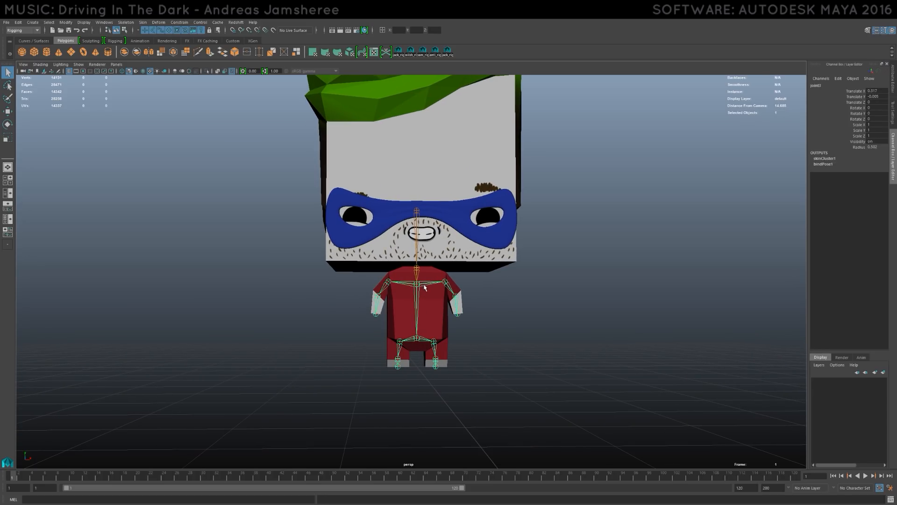
{"action": "key", "text": "e"}
{"action": "left_click_drag", "start_coordinate": [425, 286], "coordinate": [423, 288]}
{"action": "key", "text": "ctrl+z"}
{"action": "left_click", "coordinate": [417, 241]}
{"action": "mouse_move", "coordinate": [420, 235]}
{"action": "left_mouse_down"}
{"action": "mouse_move", "coordinate": [412, 233]}
{"action": "mouse_move", "coordinate": [430, 235]}
{"action": "left_mouse_up"}
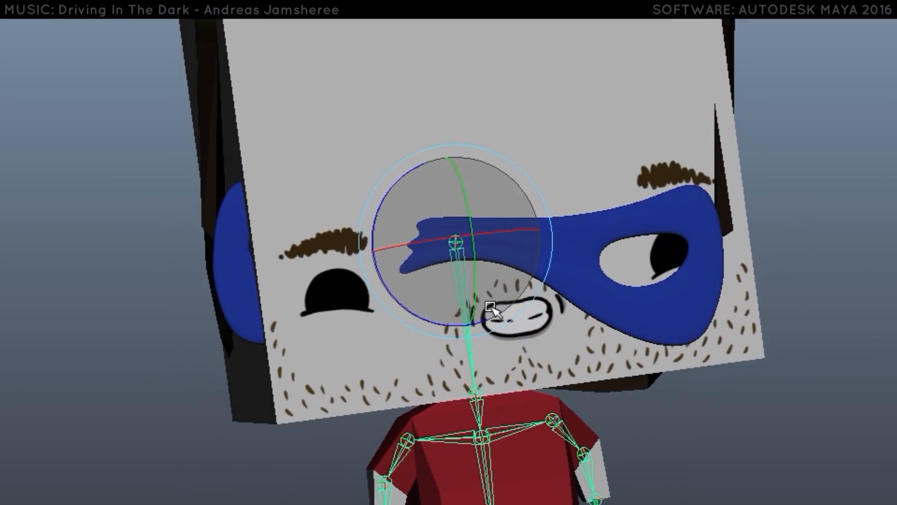
- Test the upper torso joint's deformation by rotating it and pulling it down from the neck to stretch the body
{"action": "left_click", "coordinate": [405, 280]}
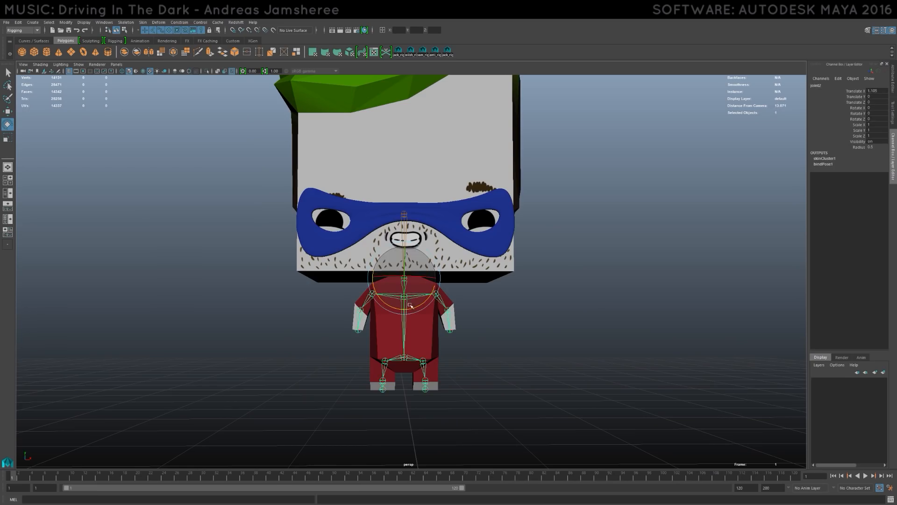
{"action": "left_click", "coordinate": [405, 299]}
{"action": "key", "text": "q"}
{"action": "left_click", "coordinate": [405, 283], "text": "shift"}
{"action": "key", "text": "e"}
{"action": "left_click_drag", "start_coordinate": [421, 299], "coordinate": [487, 315], "text": "alt"}
{"action": "left_click_drag", "start_coordinate": [427, 322], "coordinate": [490, 322]}
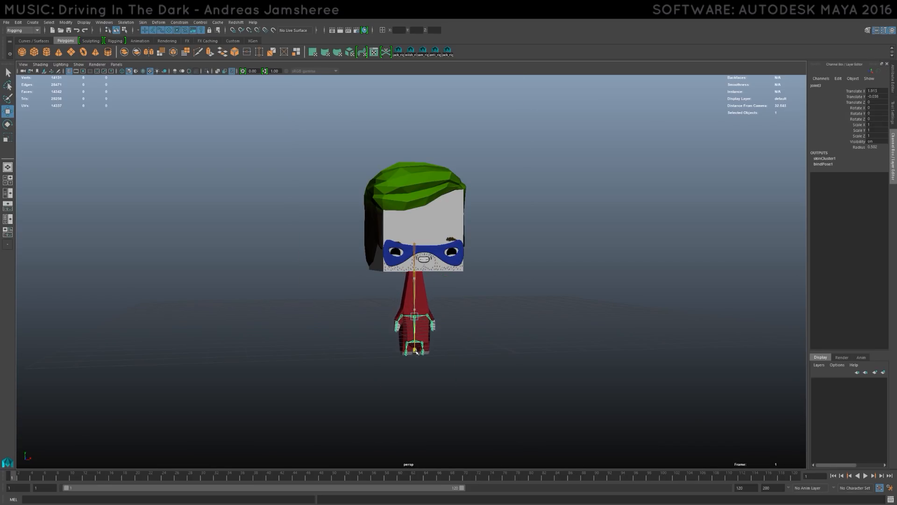